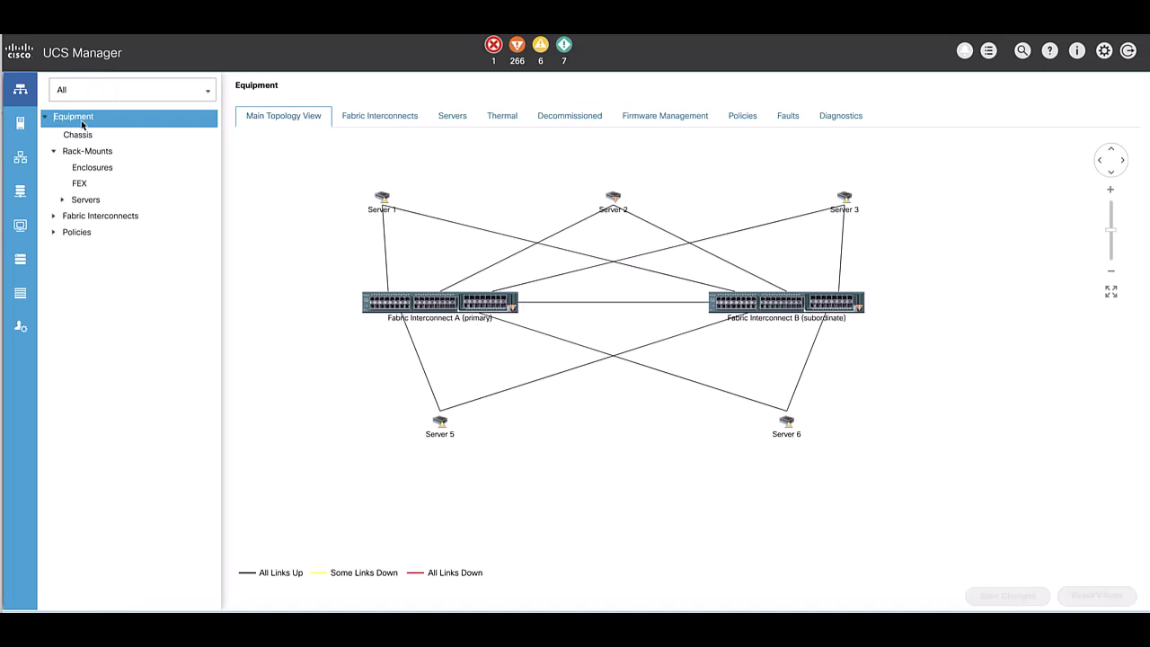
Upload the ucs-k9-bundle-c-series.4.2.1f.C.bin bundle from Download Tasks and acknowledge the confirmation
{"action": "left_click", "coordinate": [653, 122]}
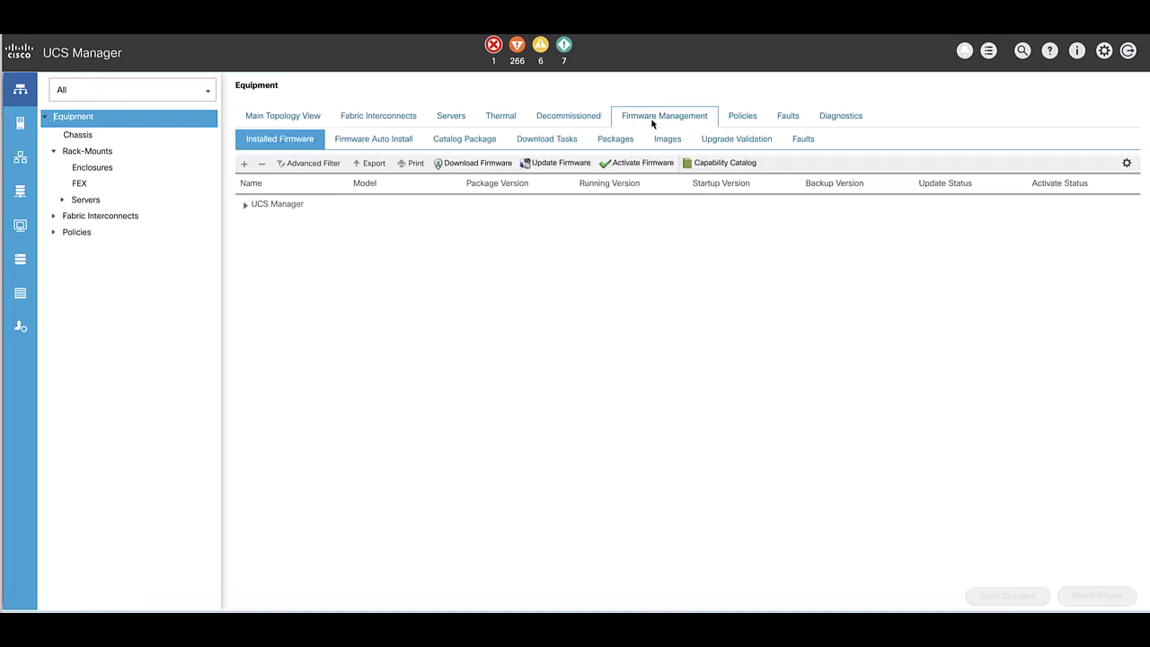
{"action": "left_click", "coordinate": [549, 139]}
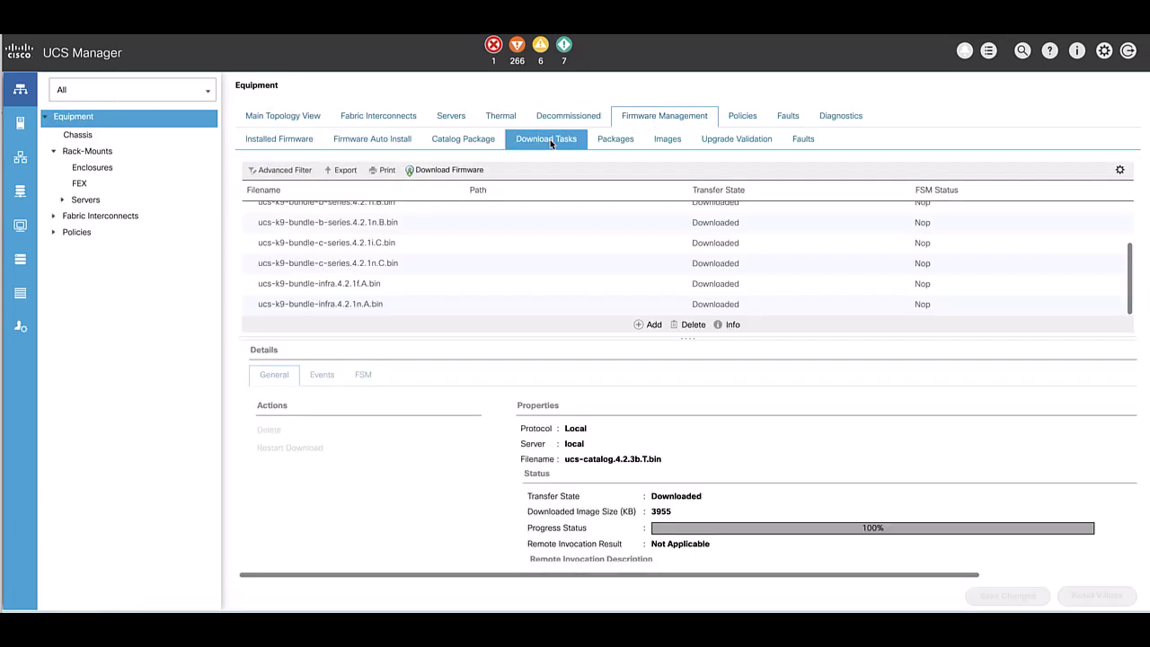
{"action": "left_click", "coordinate": [433, 171]}
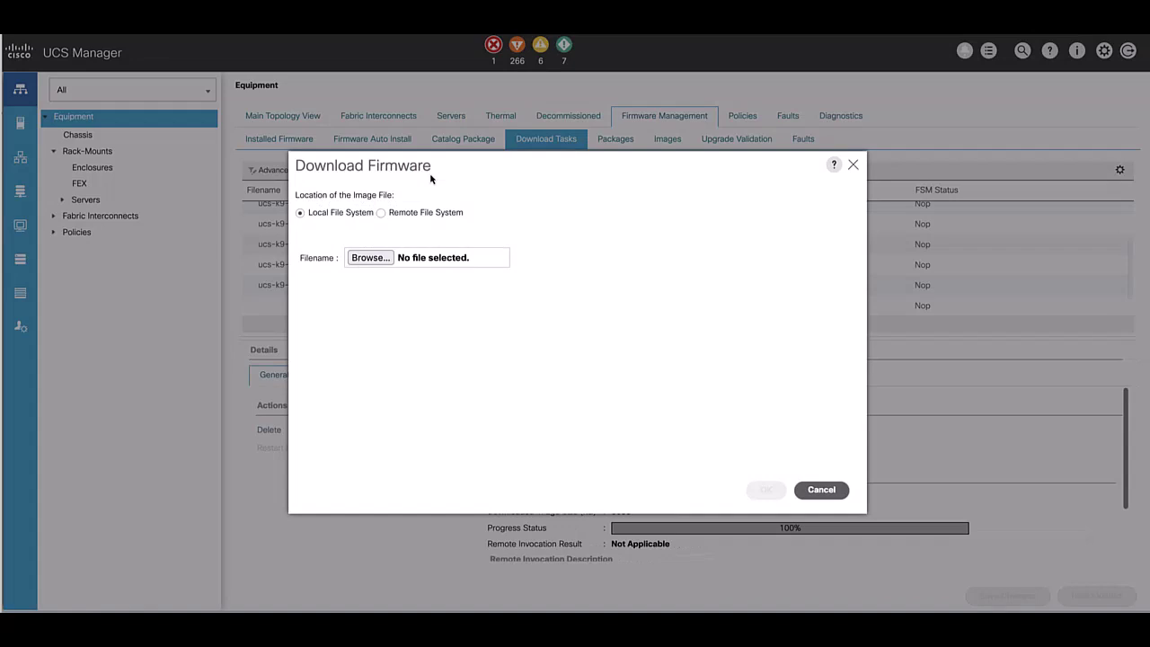
{"action": "left_click", "coordinate": [768, 490]}
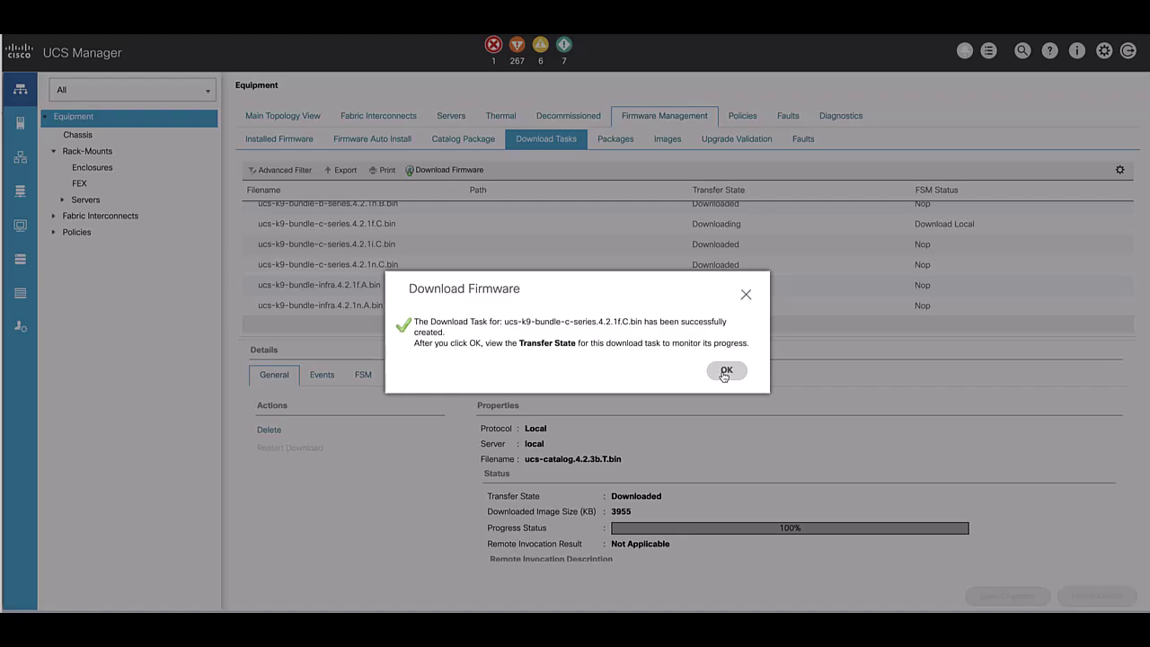
{"action": "left_click", "coordinate": [725, 372]}
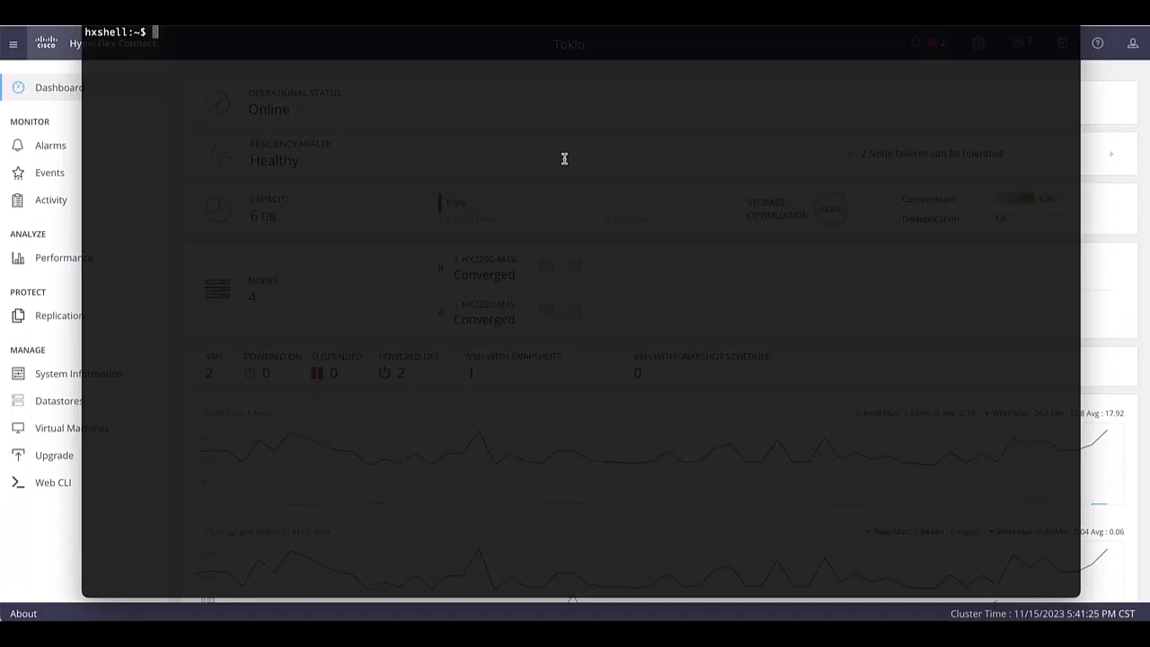
Switch to the diag user with its password and captcha answer 11, then enter cd /tmp
{"action": "type", "text": "su diag"}
{"action": "key", "text": "Return"}
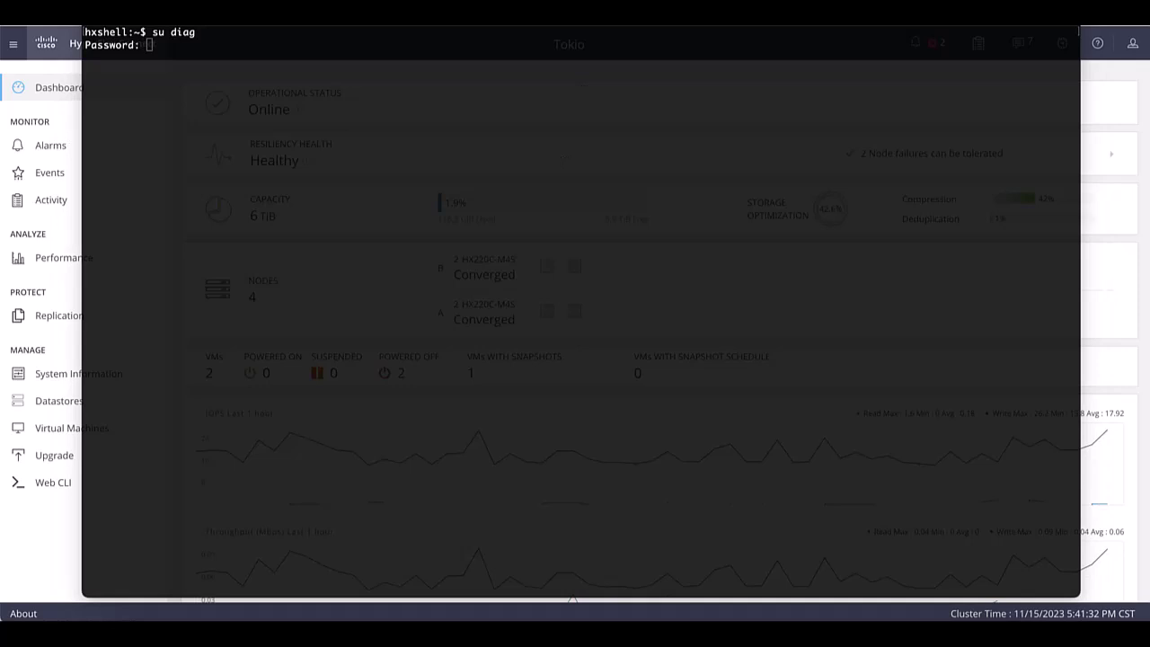
{"action": "left_click", "coordinate": [573, 110]}
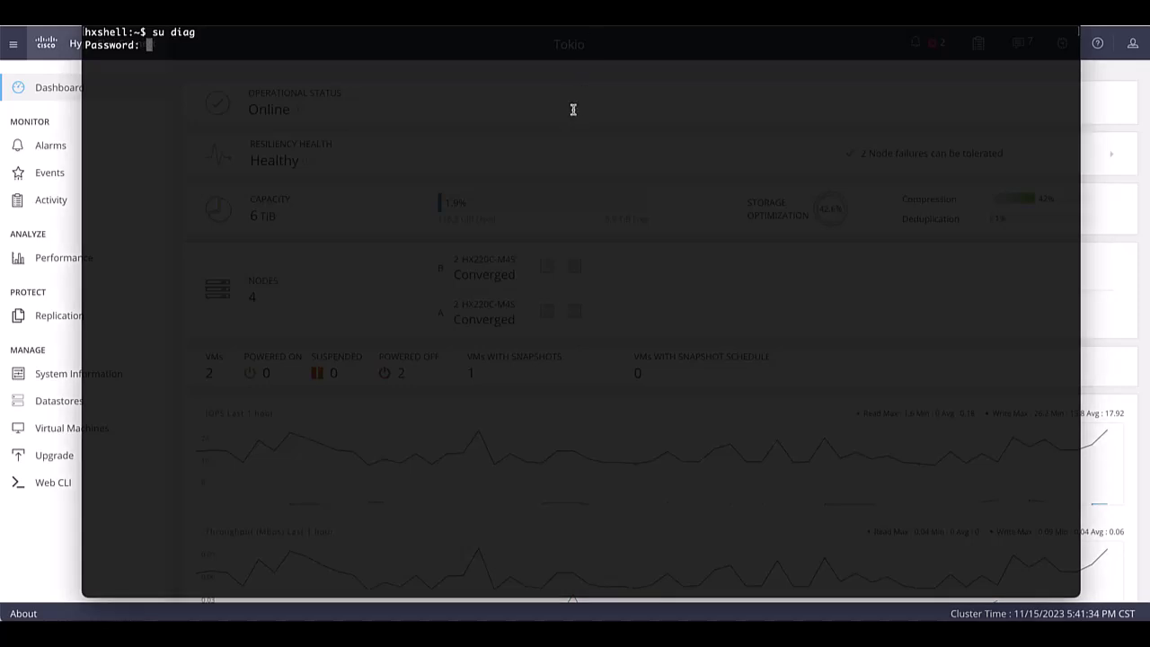
{"action": "key", "text": "Return"}
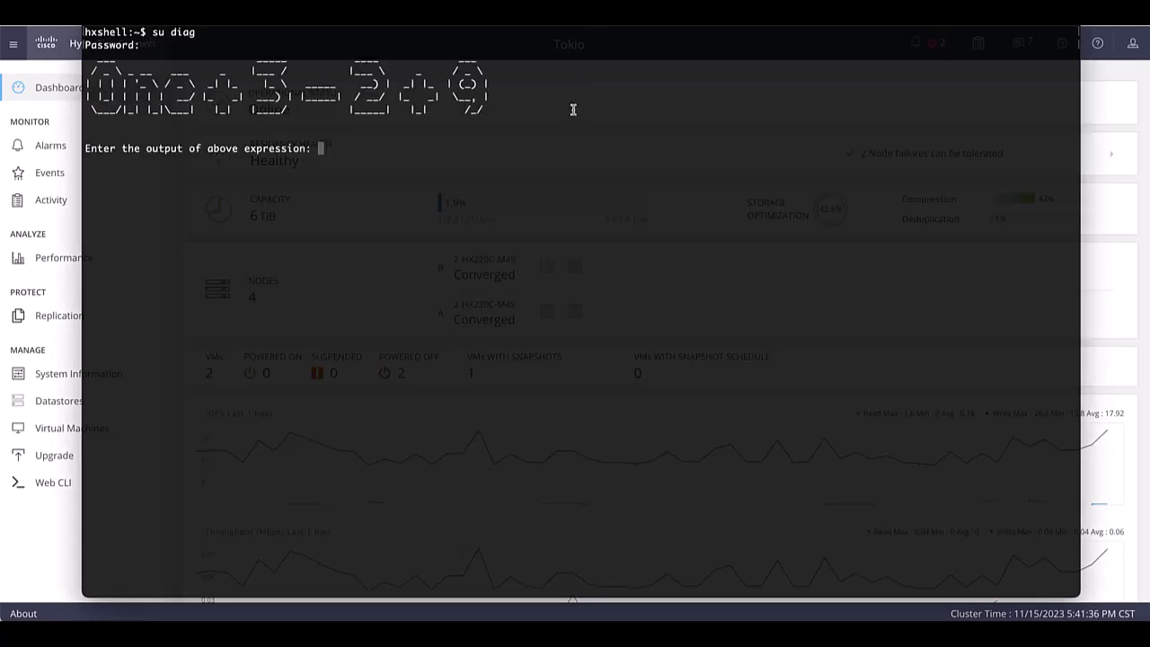
{"action": "type", "text": "11"}
{"action": "key", "text": "Return"}
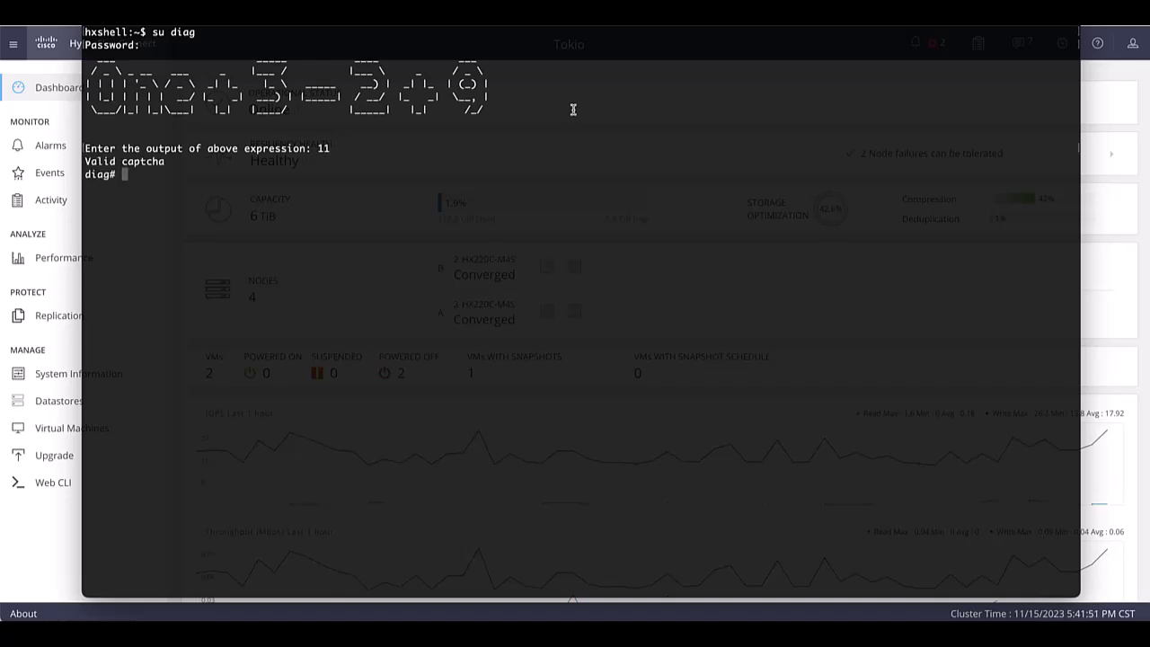
{"action": "type", "text": "cd /tmp"}
Move into /tmp, list it, and generate sample files with hx.py --upgrade-cluster-config
{"action": "key", "text": "Return"}
{"action": "type", "text": "ls"}
{"action": "key", "text": "Return"}
{"action": "type", "text": "/usr/local/bin/hx.py --upgrade-cluster-config"}
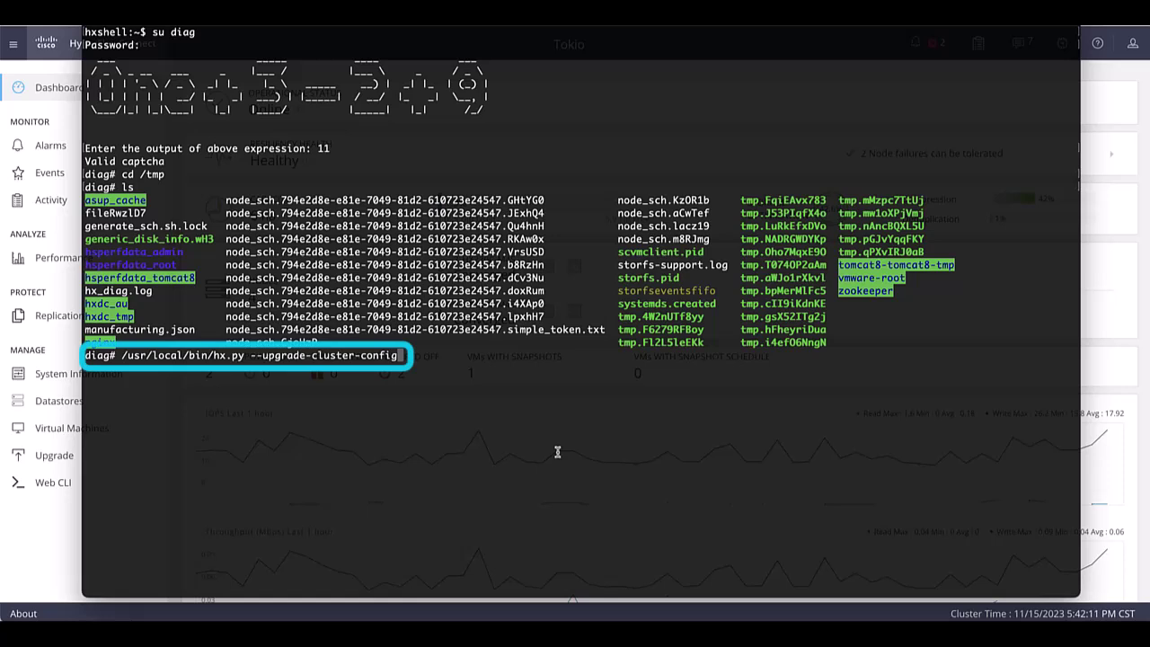
{"action": "key", "text": "Return"}
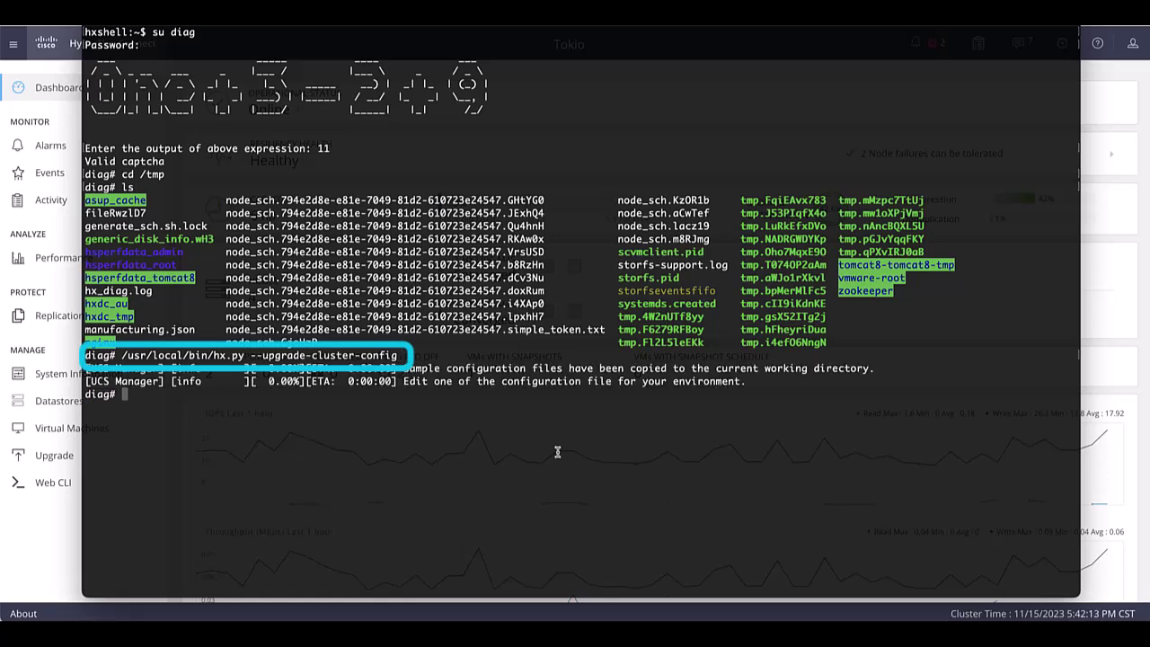
List /tmp again and enter vi customer_site_config.json using Tab completion
{"action": "type", "text": "ls"}
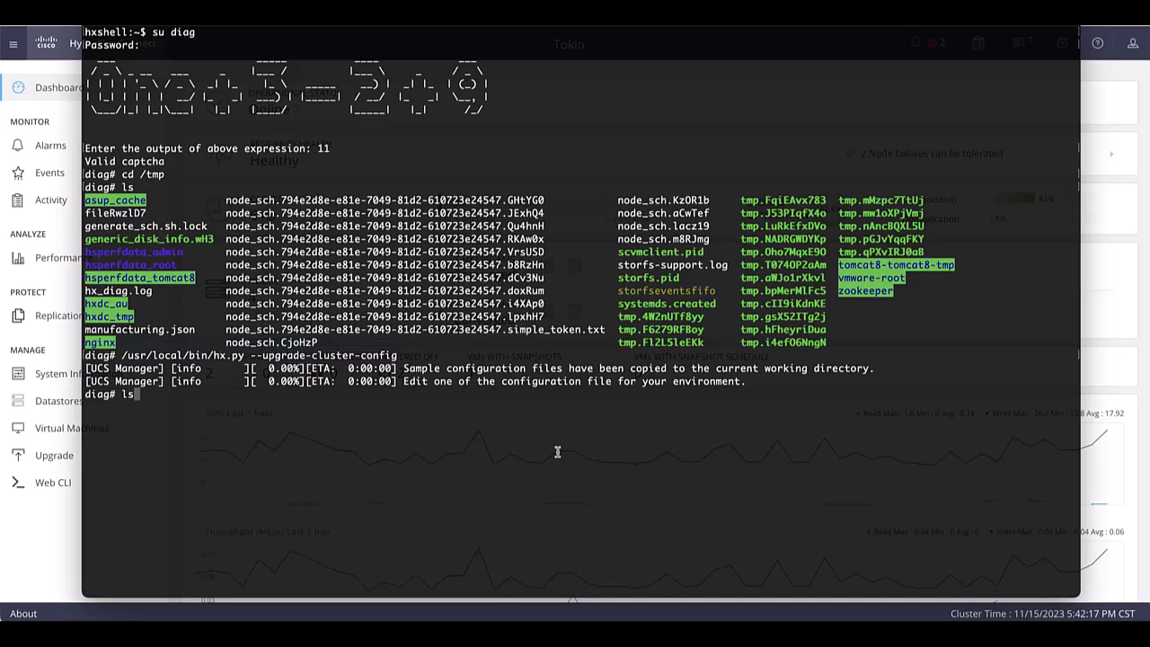
{"action": "key", "text": "Return"}
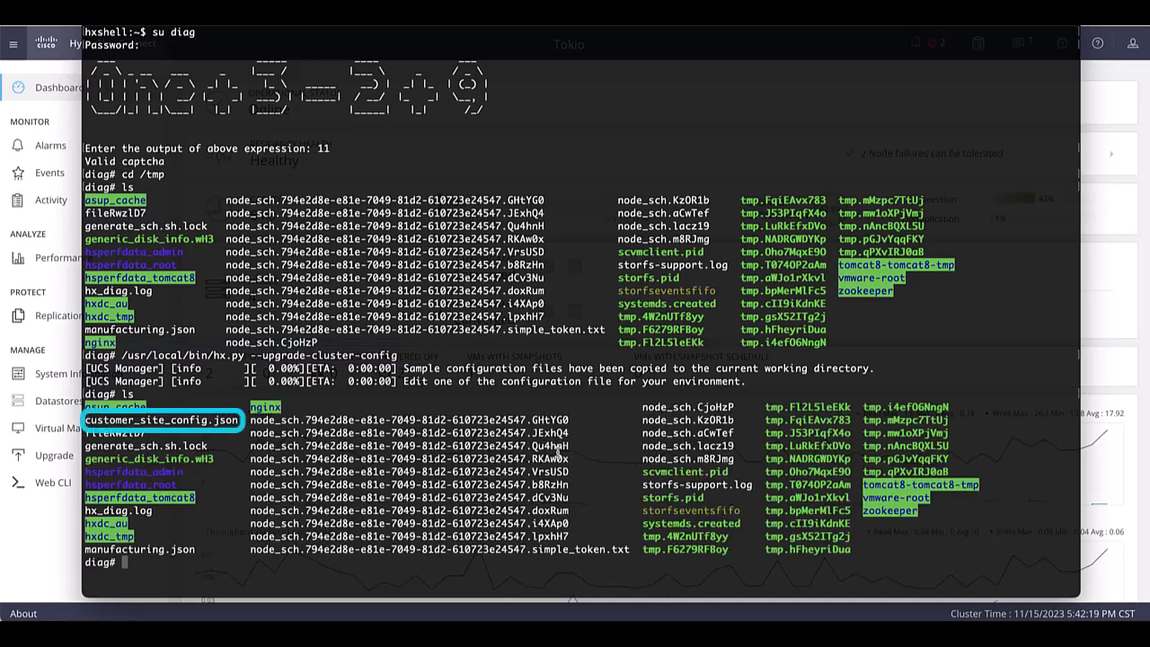
{"action": "type", "text": "vi custo"}
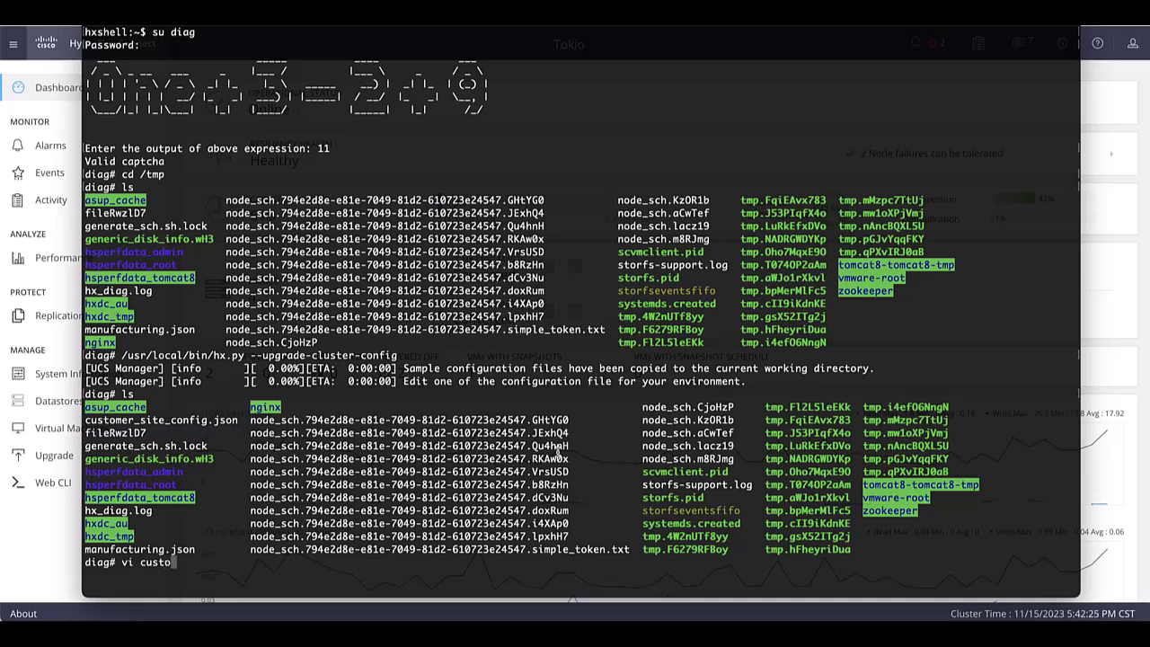
{"action": "key", "text": "Tab"}
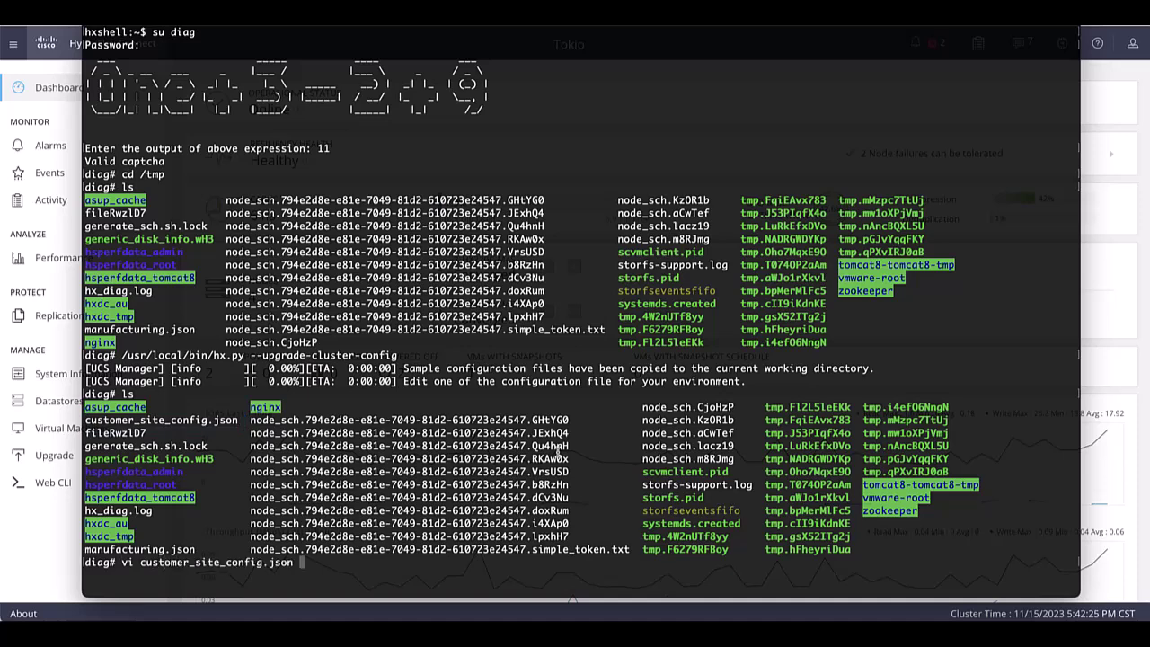
Open the config file and set the HX servers' UCS firmware version to 4.2(1f)
{"action": "key", "text": "Return"}
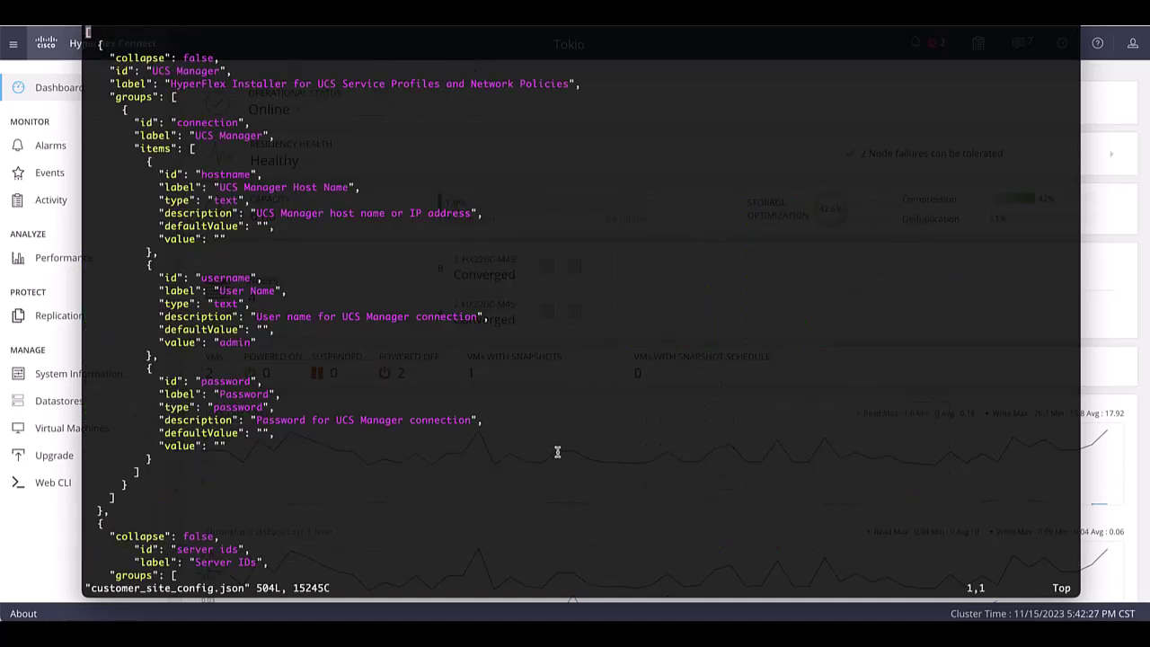
{"action": "scroll", "coordinate": [1012, 183], "scroll_direction": "down", "scroll_amount": 15}
{"action": "scroll", "coordinate": [1013, 184], "scroll_direction": "down", "scroll_amount": 8}
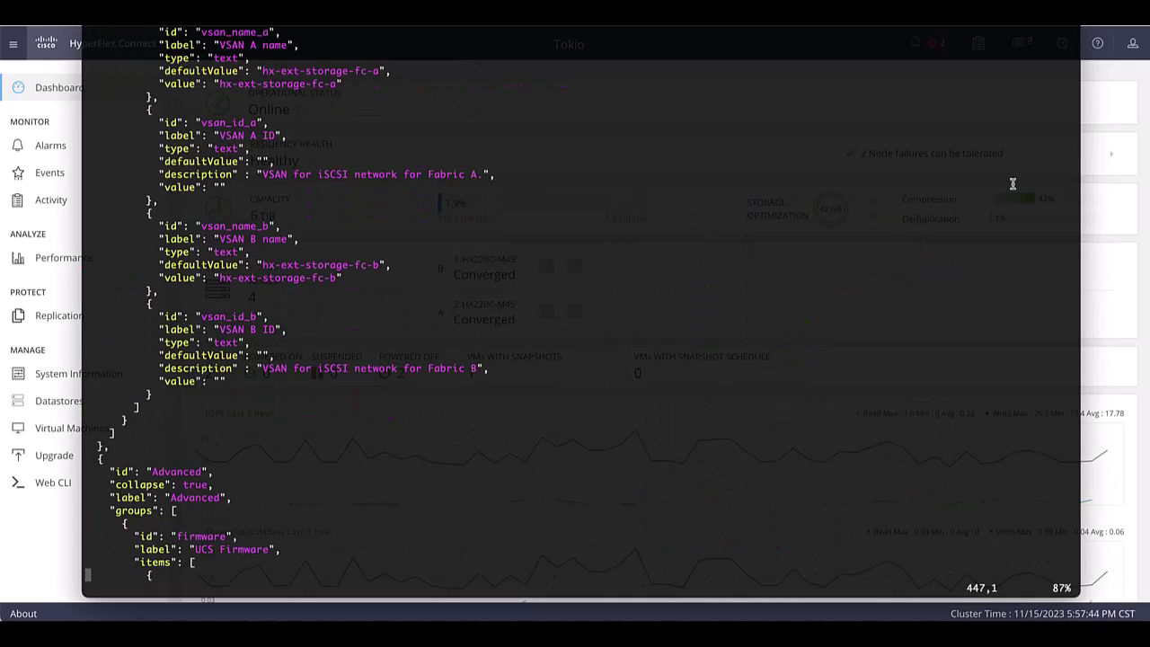
{"action": "scroll", "coordinate": [1013, 183], "scroll_direction": "down", "scroll_amount": 1}
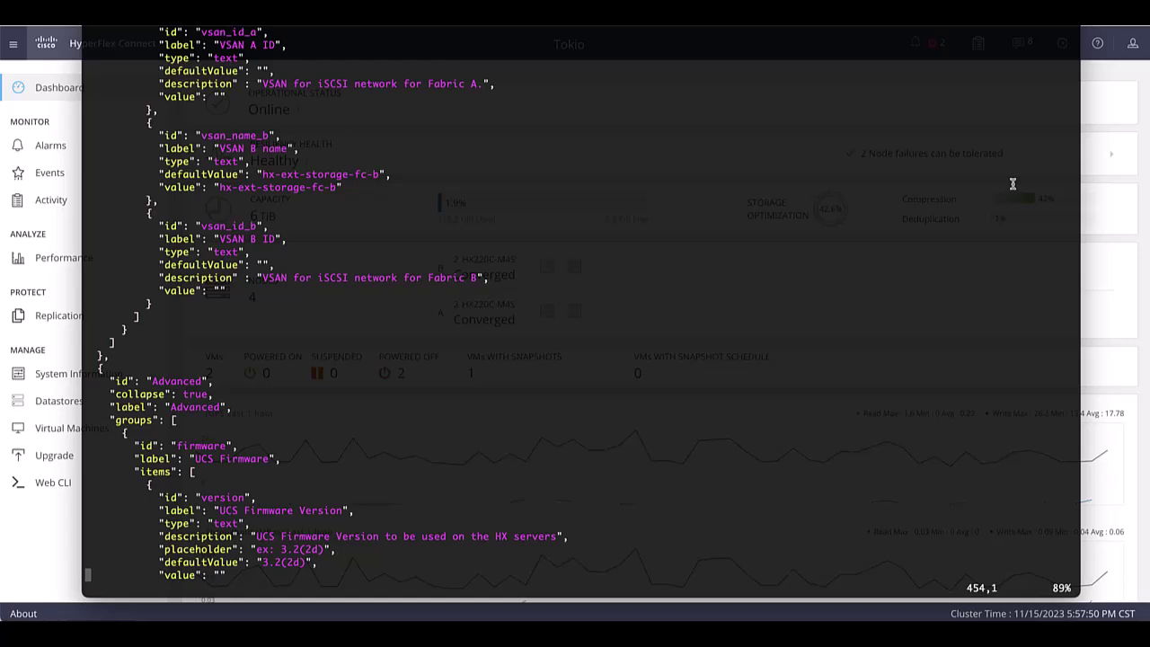
{"action": "key", "text": "i"}
{"action": "key", "text": "Right"}
{"action": "key", "text": "Right"}
{"action": "key", "text": "Right"}
{"action": "key", "text": "Right"}
{"action": "key", "text": "Right"}
{"action": "key", "text": "Right"}
{"action": "key", "text": "Right"}
{"action": "key", "text": "Right"}
{"action": "key", "text": "Right"}
{"action": "key", "text": "Right"}
{"action": "key", "text": "Right"}
{"action": "key", "text": "Right"}
{"action": "key", "text": "Right"}
{"action": "key", "text": "Right"}
{"action": "key", "text": "Right"}
{"action": "key", "text": "Right"}
{"action": "key", "text": "Right"}
{"action": "key", "text": "Right"}
{"action": "key", "text": "Right"}
{"action": "key", "text": "Right"}
{"action": "key", "text": "Right"}
{"action": "key", "text": "Right"}
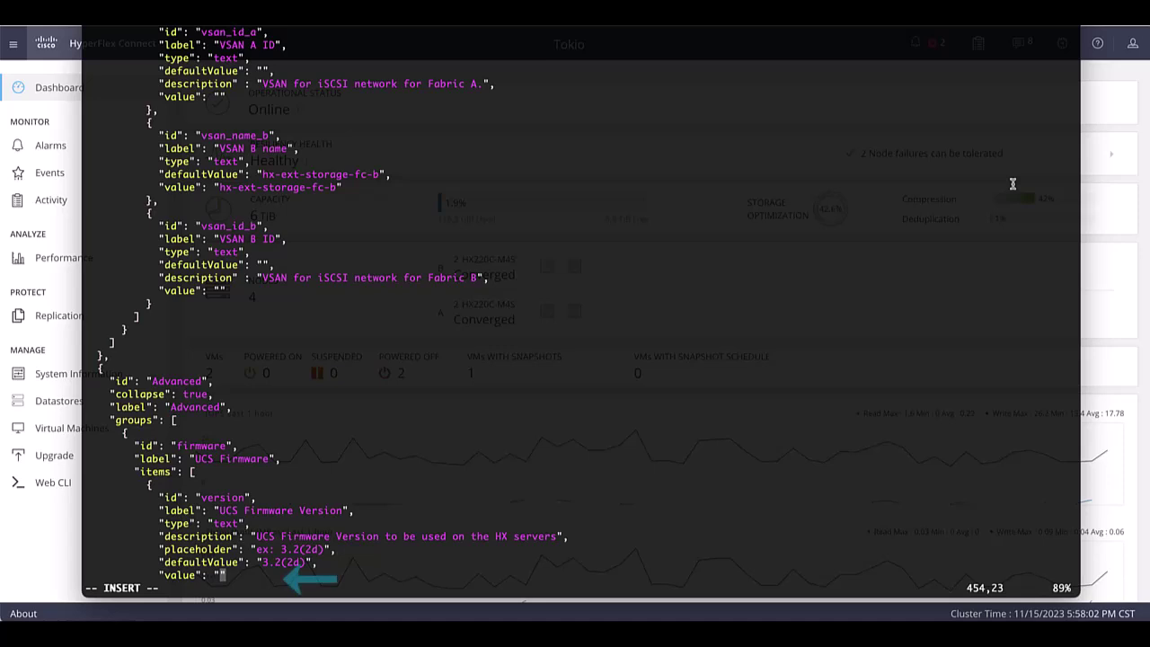
{"action": "type", "text": "4."}
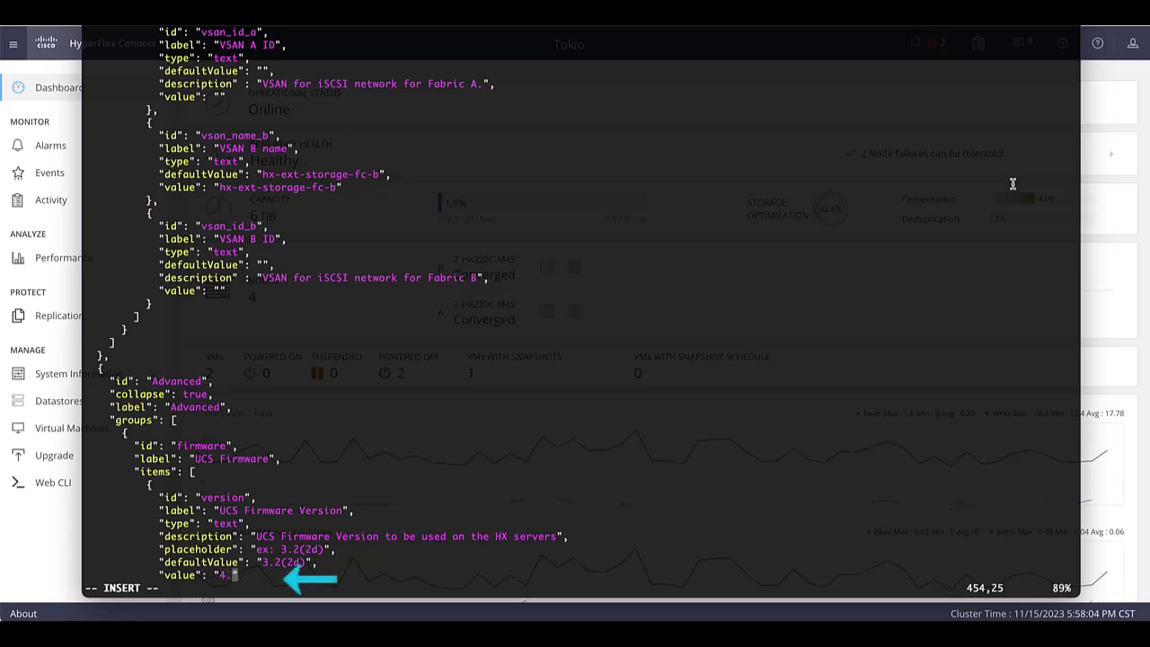
{"action": "type", "text": "2(1f)"}
Set the M5 HX servers' firmware version value to 4.2(1f)
{"action": "key", "text": "Right"}
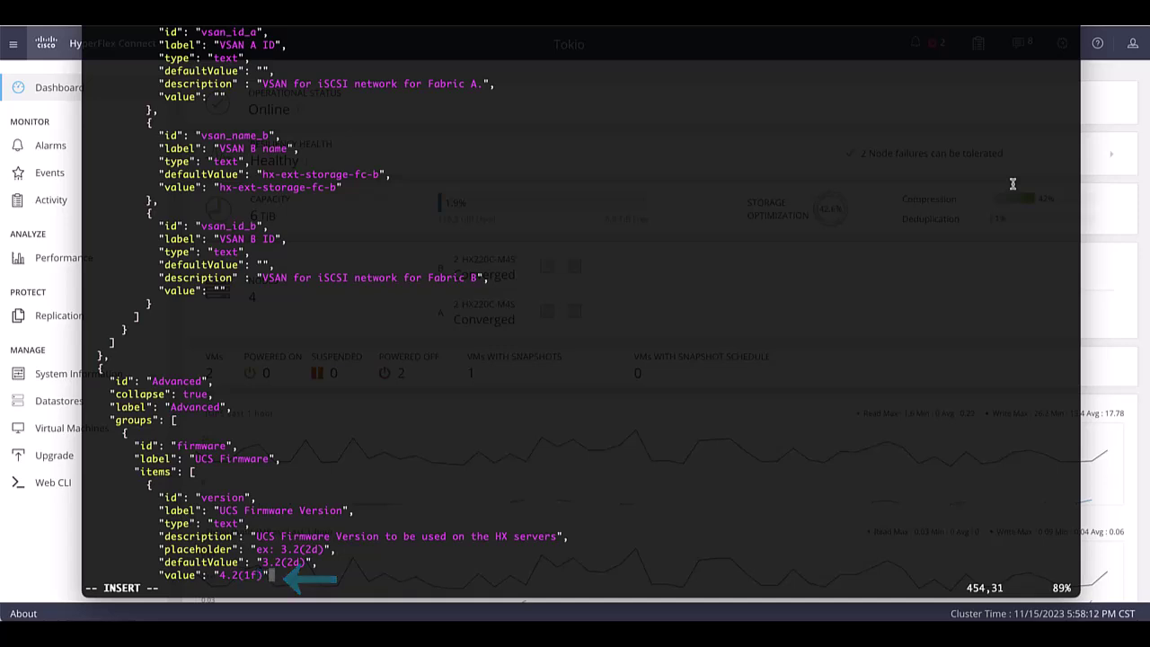
{"action": "type", "text": "},           {             \"id\": \"version-m5\",             \"label\": \"UCS Firmware Version\",             \"type\": \"text\","}
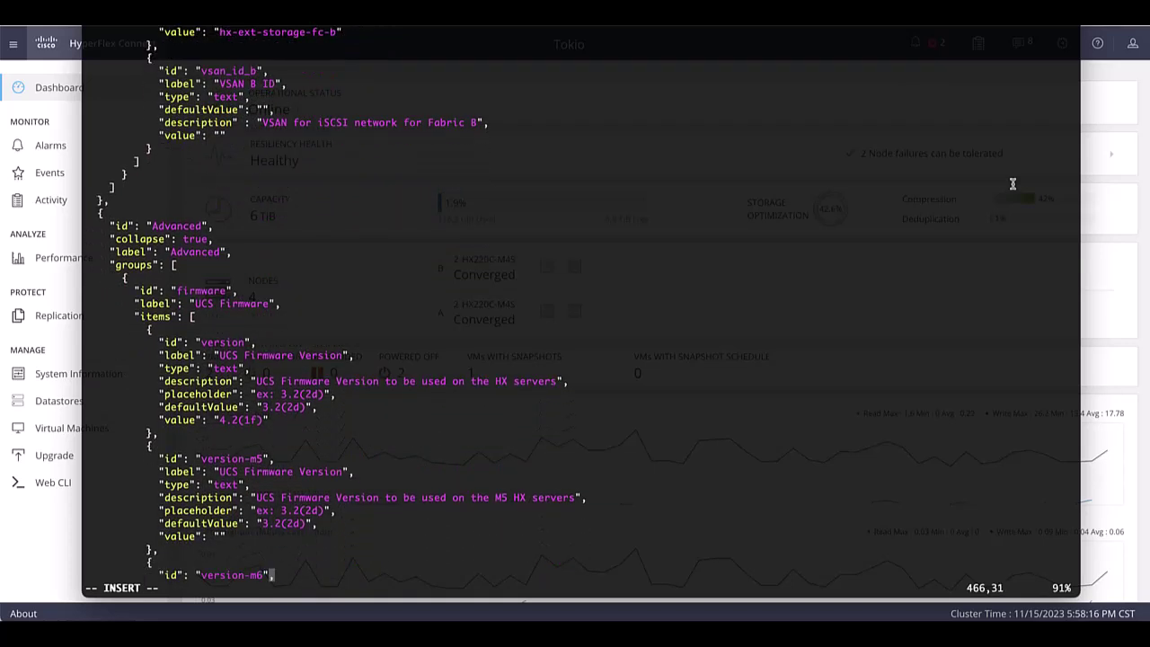
{"action": "key", "text": "Up"}
{"action": "key", "text": "Up"}
{"action": "key", "text": "Up"}
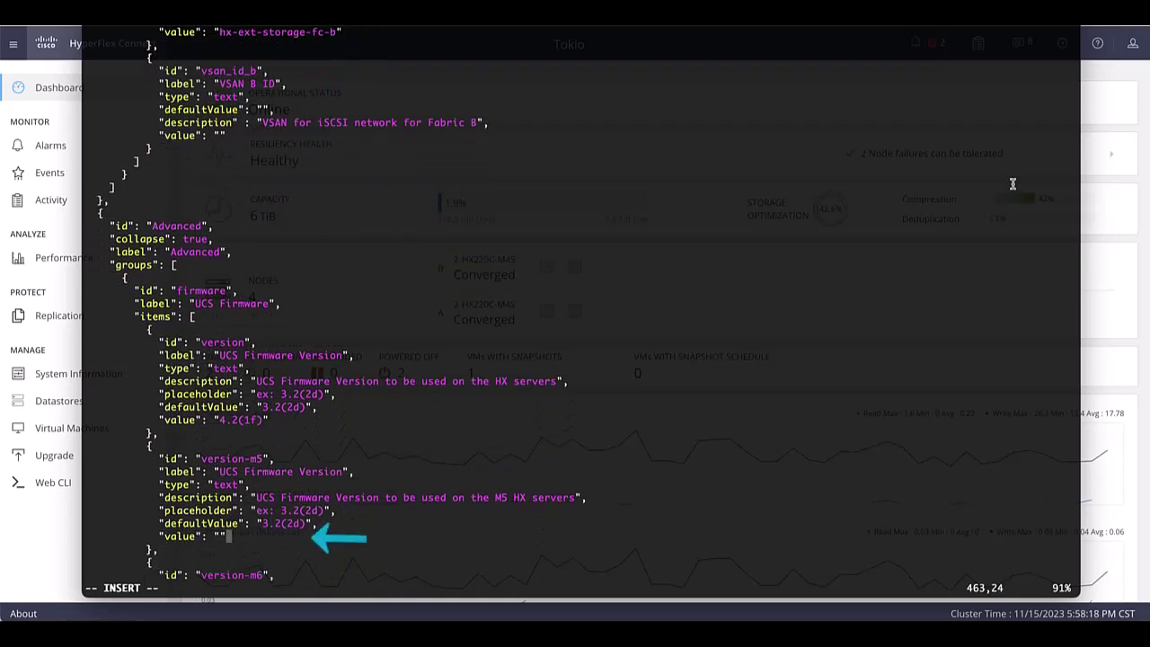
{"action": "key", "text": "Left"}
{"action": "type", "text": "4"}
{"action": "type", "text": "."}
{"action": "type", "text": "2("}
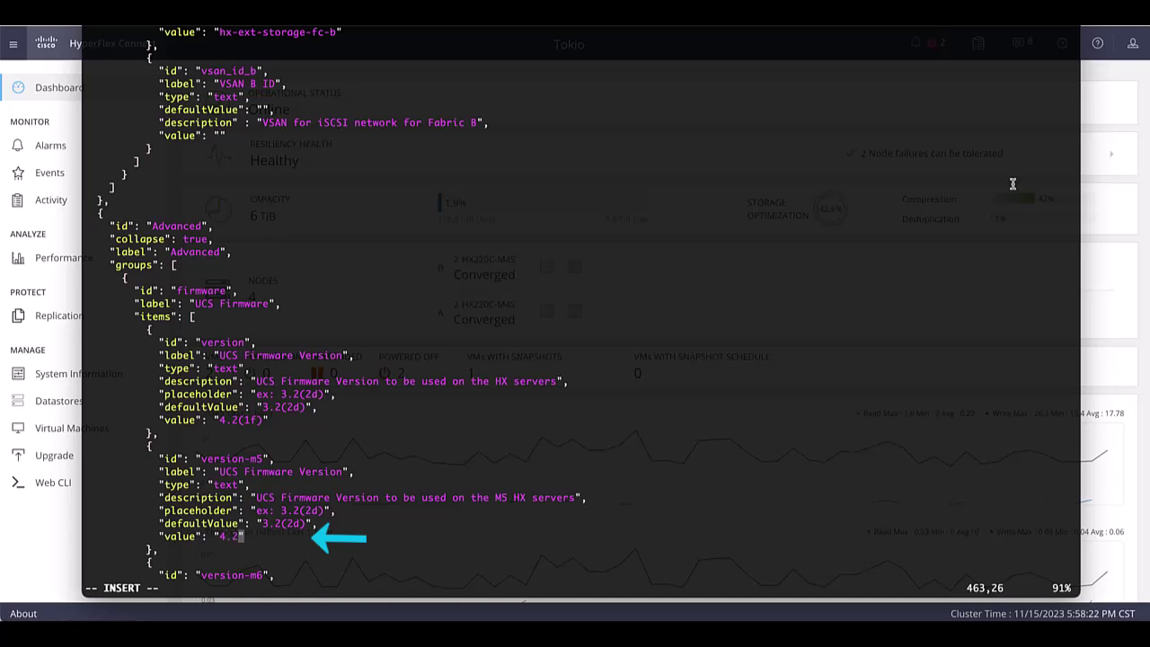
{"action": "type", "text": "1f)"}
{"action": "key", "text": "Down"}
{"action": "key", "text": "Down"}
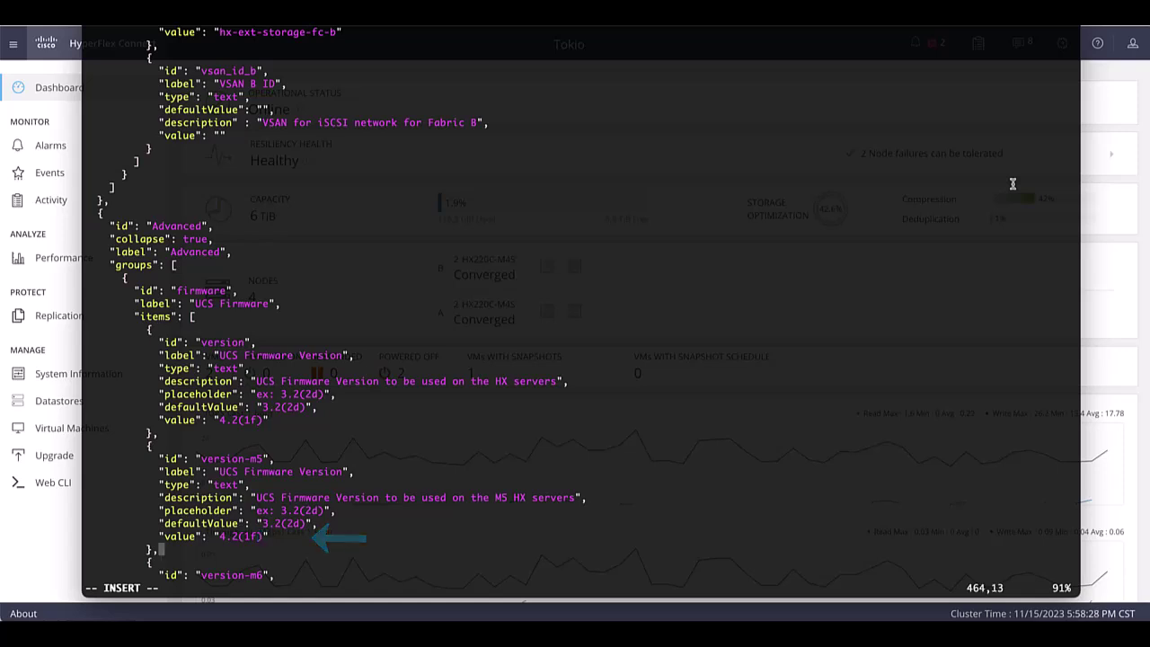
Replace the Hyperflex org name hx-cluster with Tokio
{"action": "key", "text": "Down"}
{"action": "key", "text": "Down"}
{"action": "key", "text": "Down"}
{"action": "key", "text": "Down"}
{"action": "key", "text": "Down"}
{"action": "key", "text": "Down"}
{"action": "key", "text": "Down"}
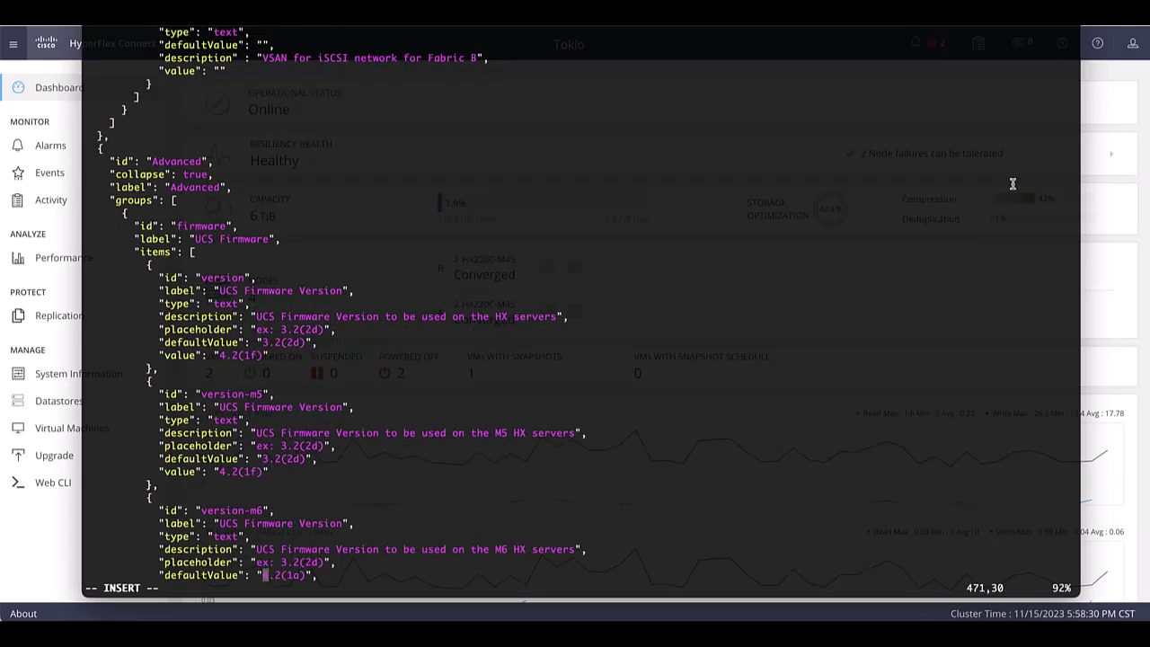
{"action": "key", "text": "Down"}
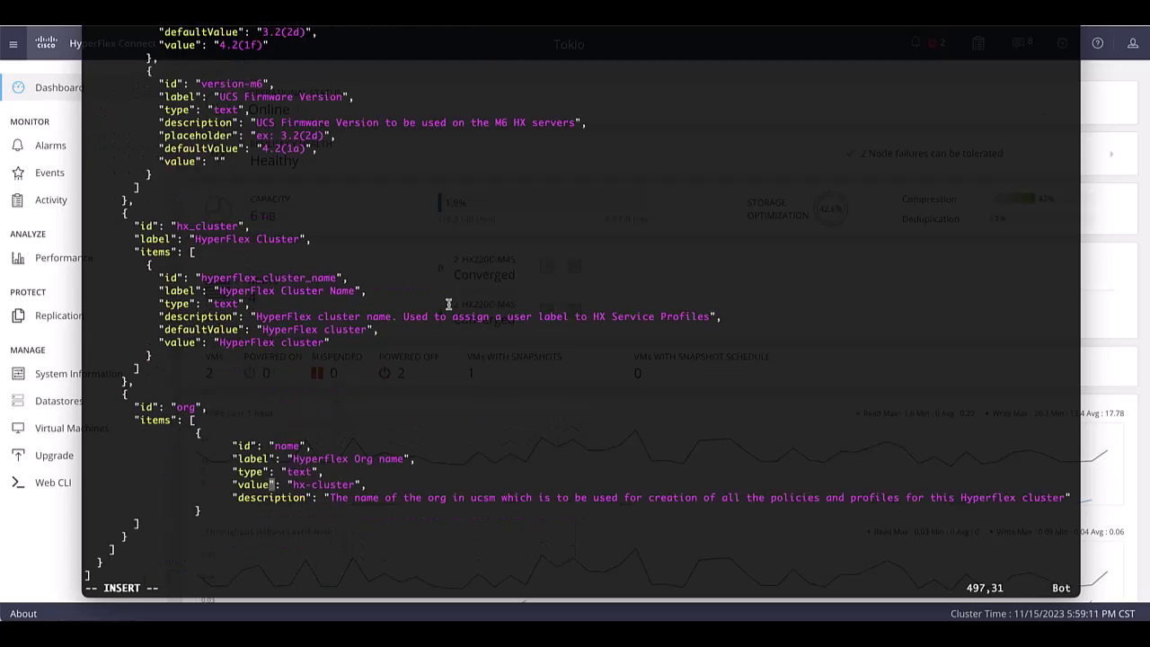
{"action": "key", "text": "Right"}
{"action": "key", "text": "Right"}
{"action": "key", "text": "Right"}
{"action": "key", "text": "Right"}
{"action": "key", "text": "Right"}
{"action": "key", "text": "Right"}
{"action": "key", "text": "Right"}
{"action": "key", "text": "Right"}
{"action": "key", "text": "Right"}
{"action": "key", "text": "Right"}
{"action": "key", "text": "Right"}
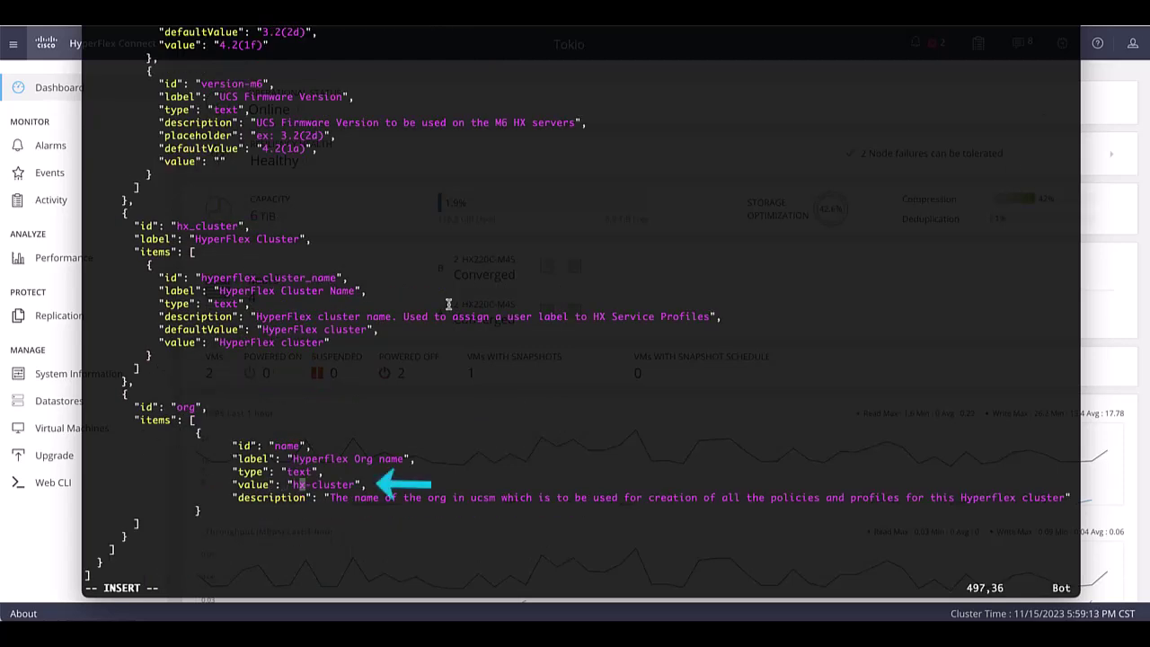
{"action": "key", "text": "Right"}
{"action": "key", "text": "Right"}
{"action": "key", "text": "BackSpace"}
{"action": "key", "text": "BackSpace"}
{"action": "key", "text": "BackSpace"}
{"action": "key", "text": "BackSpace"}
{"action": "key", "text": "BackSpace"}
{"action": "key", "text": "BackSpace"}
{"action": "key", "text": "BackSpace"}
{"action": "key", "text": "BackSpace"}
{"action": "key", "text": "BackSpace"}
{"action": "type", "text": "Tokio"}
Leave insert mode and save customer_site_config.json with :wq
{"action": "key", "text": "Escape"}
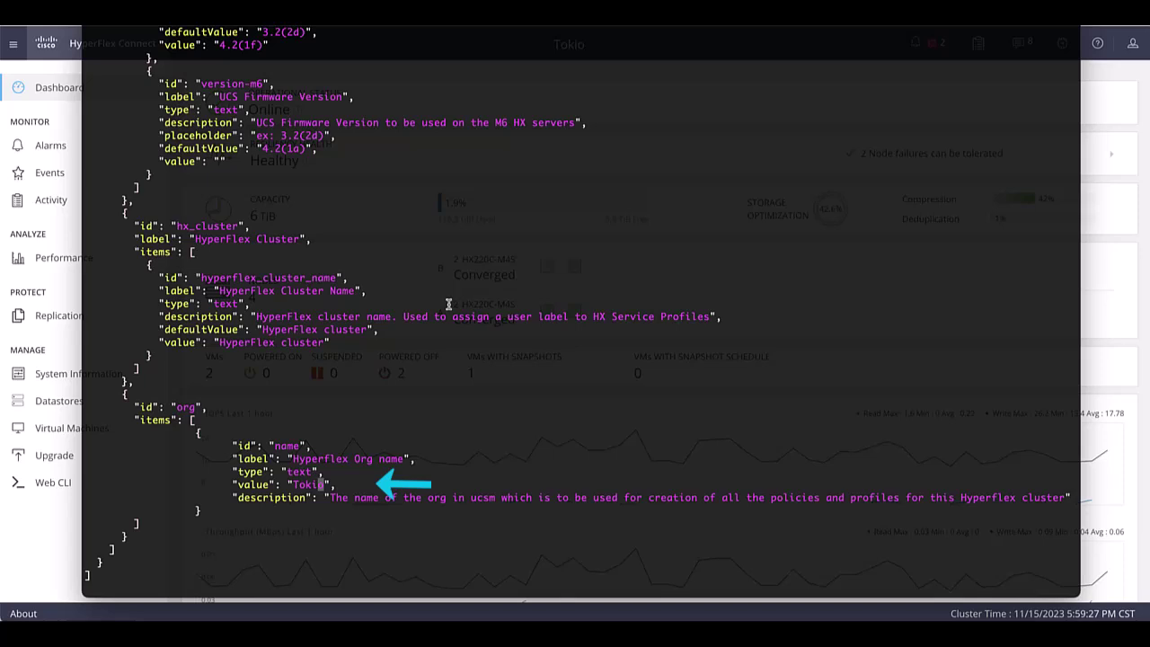
{"action": "type", "text": ":wq"}
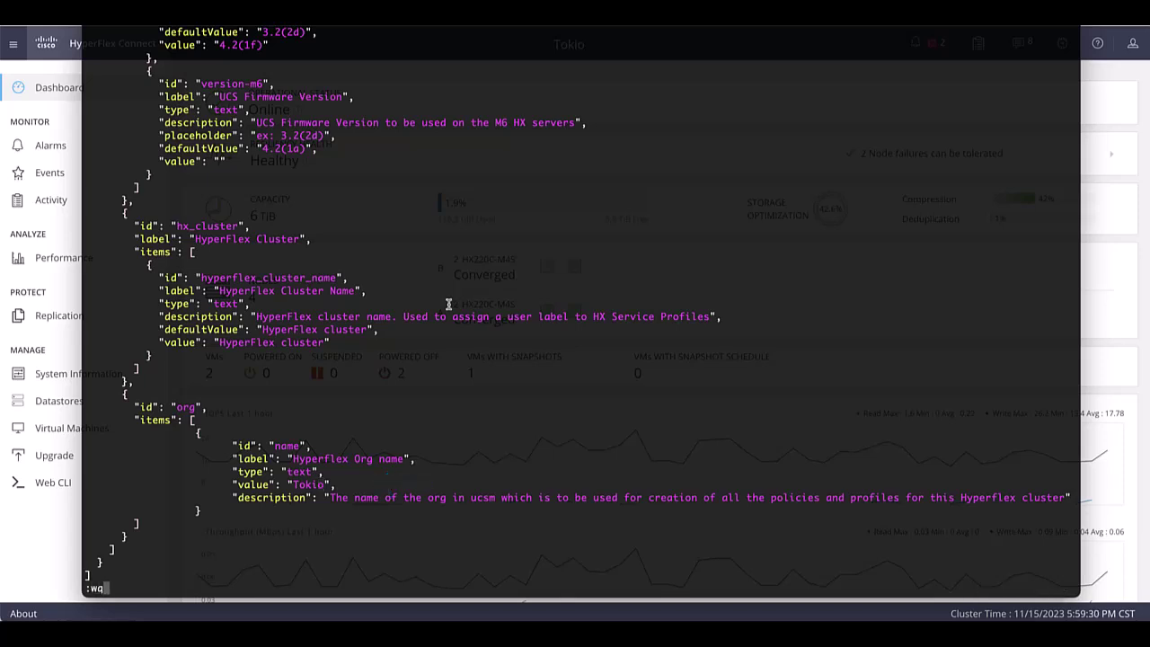
{"action": "key", "text": "Return"}
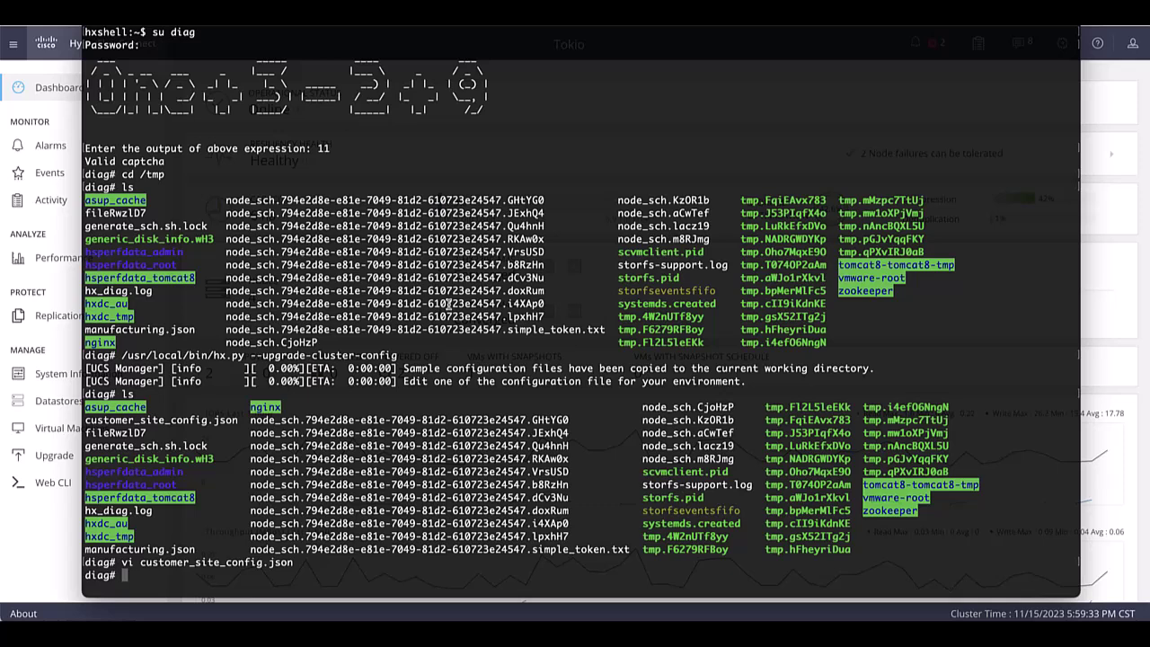
Print customer_site_config.json with cat and highlight the Tokio and both 4.2(1f) values
{"action": "type", "text": "cat custo"}
{"action": "key", "text": "Tab"}
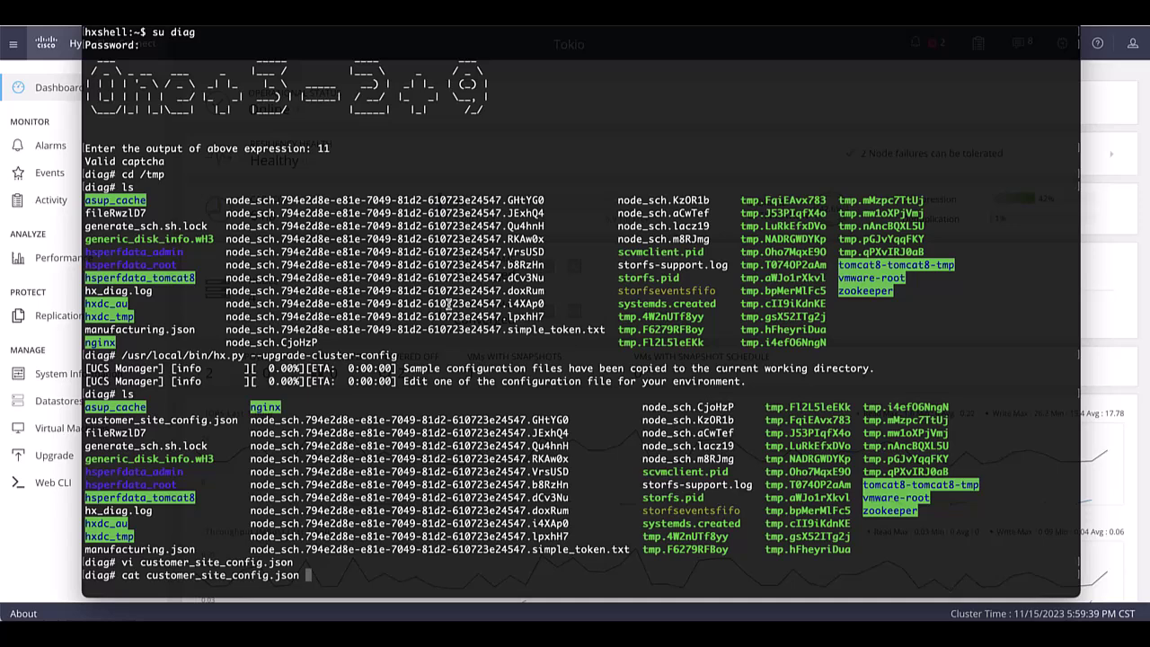
{"action": "key", "text": "Return"}
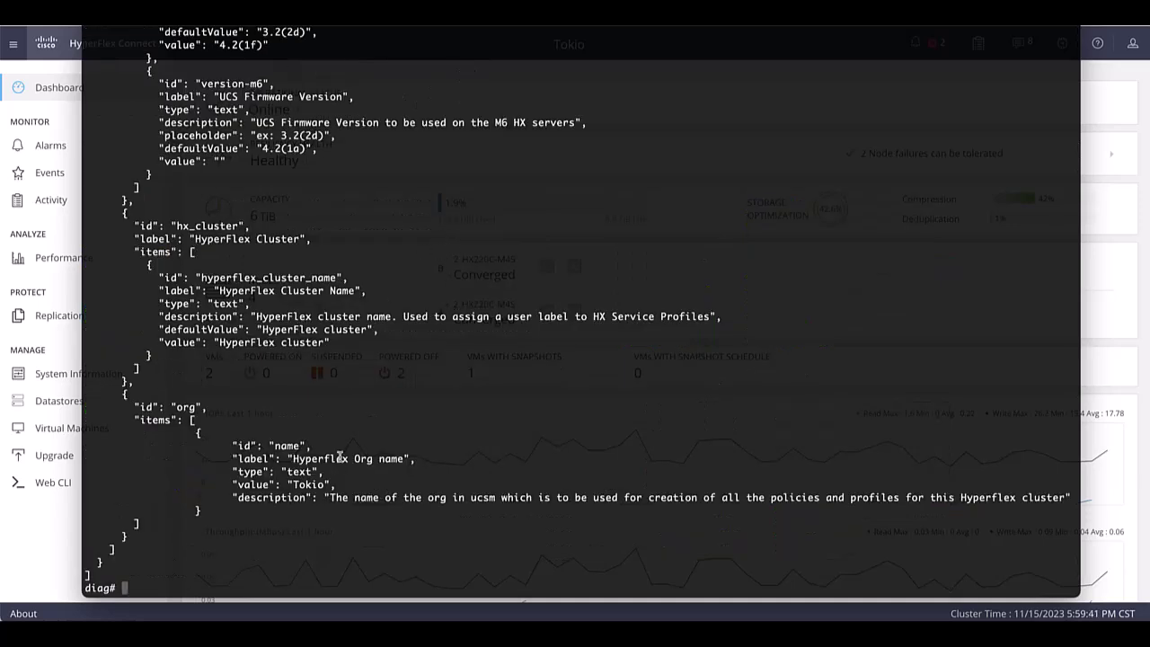
{"action": "left_click_drag", "start_coordinate": [337, 485], "coordinate": [286, 485]}
{"action": "scroll", "coordinate": [270, 431], "scroll_direction": "up", "scroll_amount": 5}
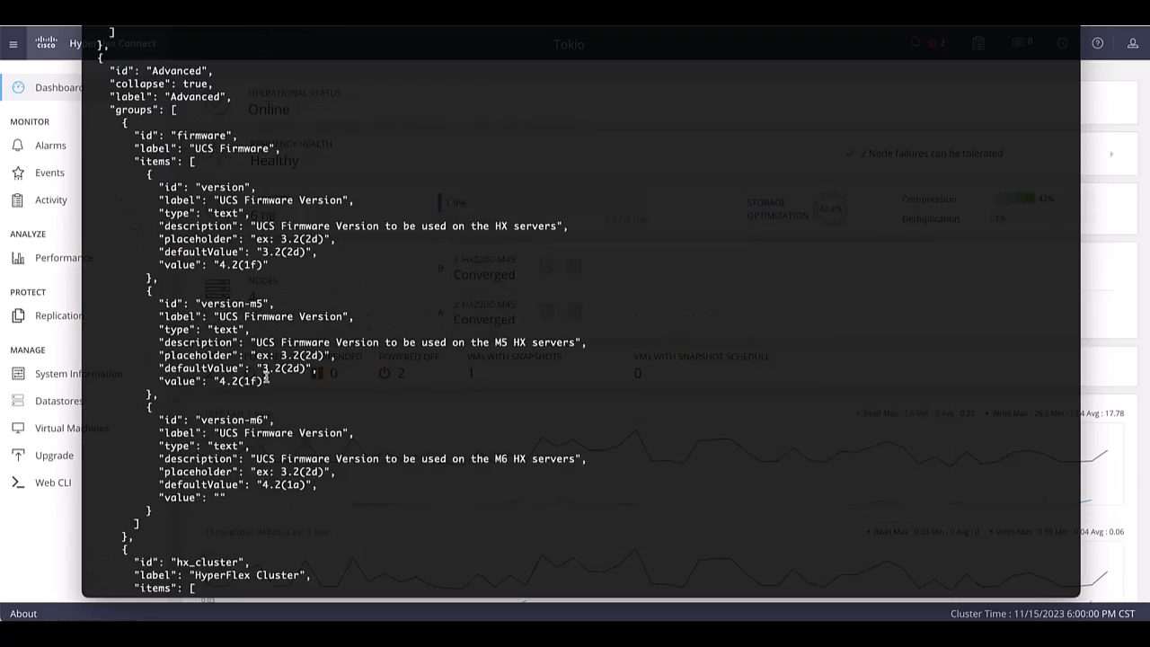
{"action": "left_click_drag", "start_coordinate": [268, 381], "coordinate": [214, 381]}
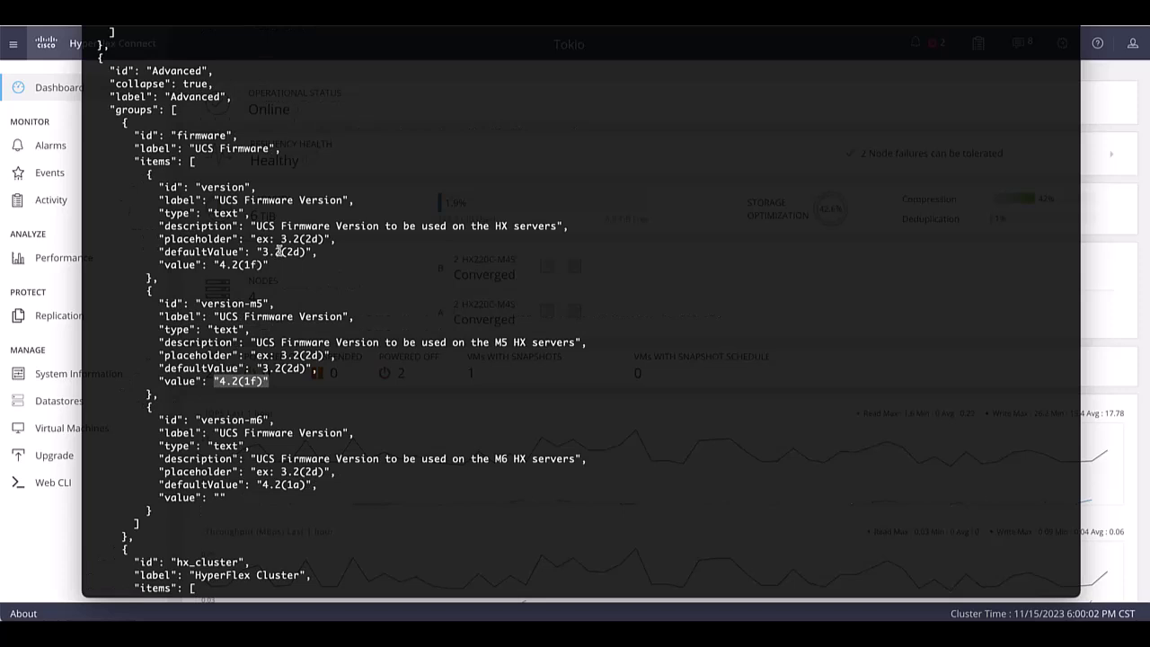
{"action": "left_click_drag", "start_coordinate": [269, 264], "coordinate": [217, 264]}
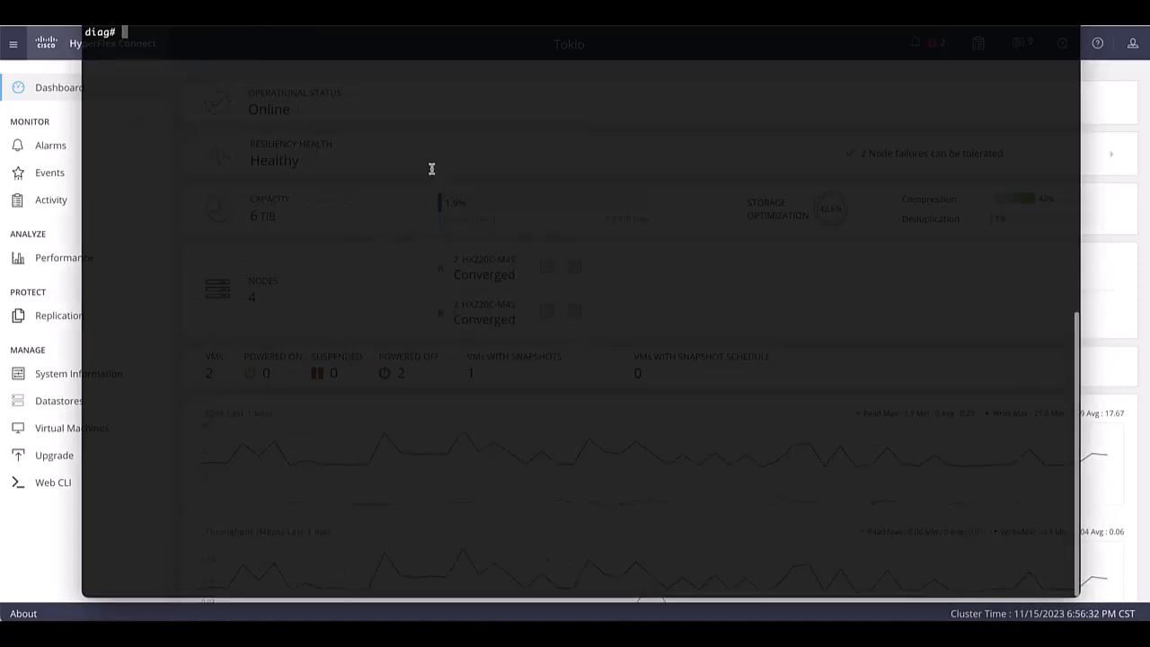
Run hx.py --upgrade-cluster-config against UCS Manager 10.10.1.1 with the admin password
{"action": "type", "text": "/usr/local/bin/hx.py --upgrade-cluster-config"}
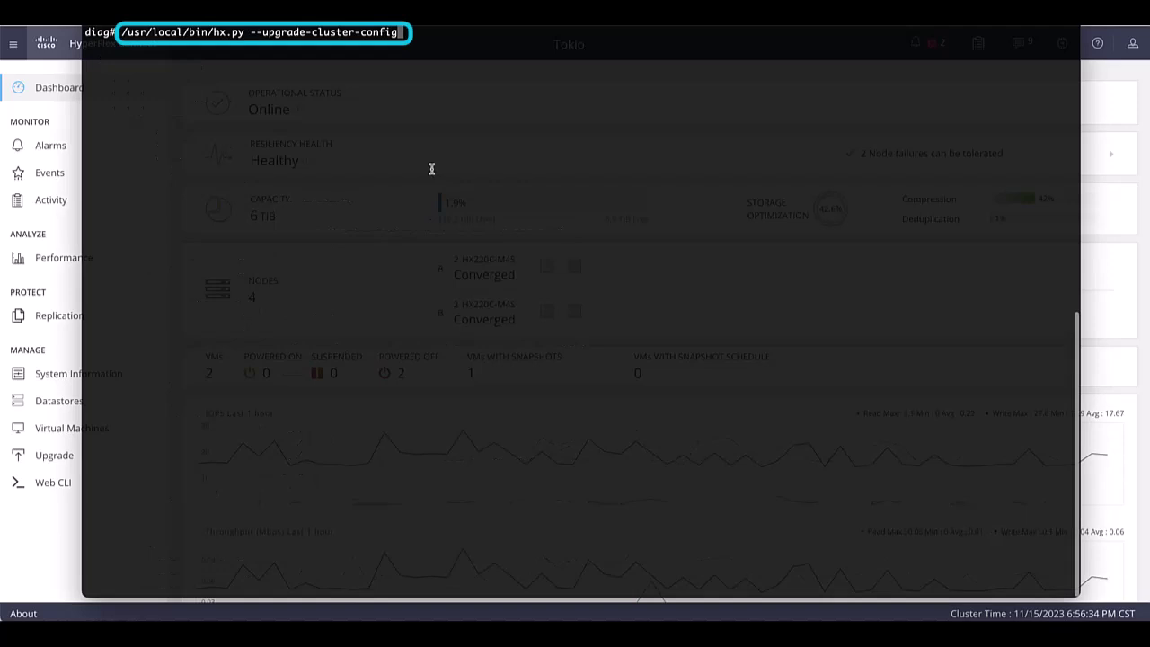
{"action": "key", "text": "Return"}
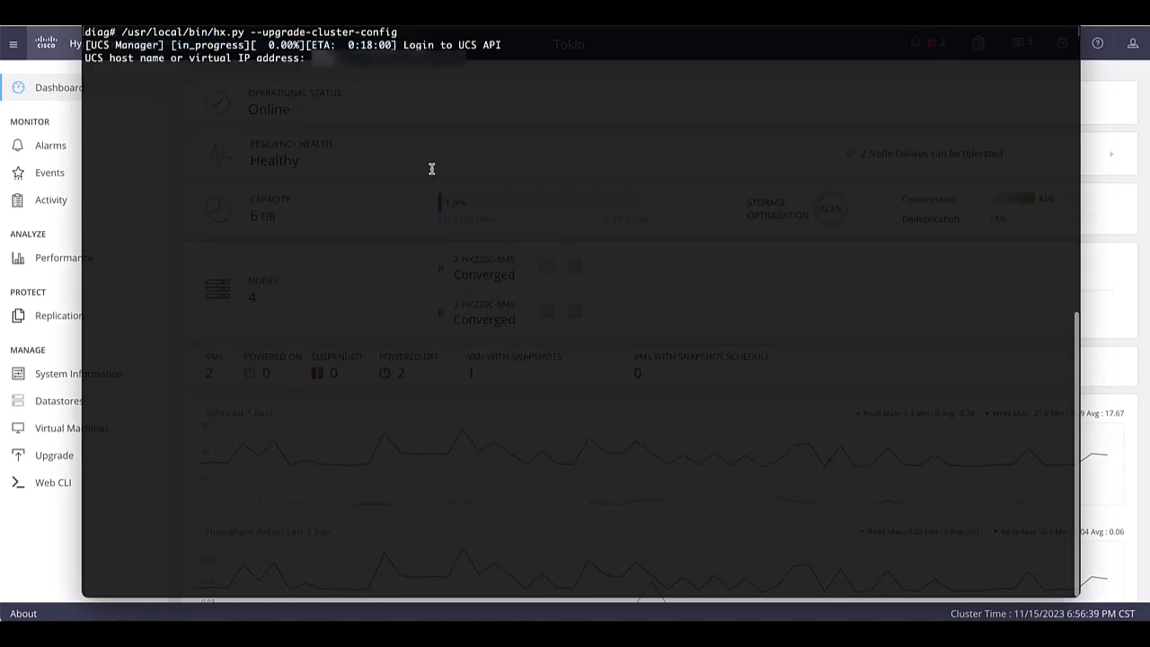
{"action": "type", "text": "10.10.1.1"}
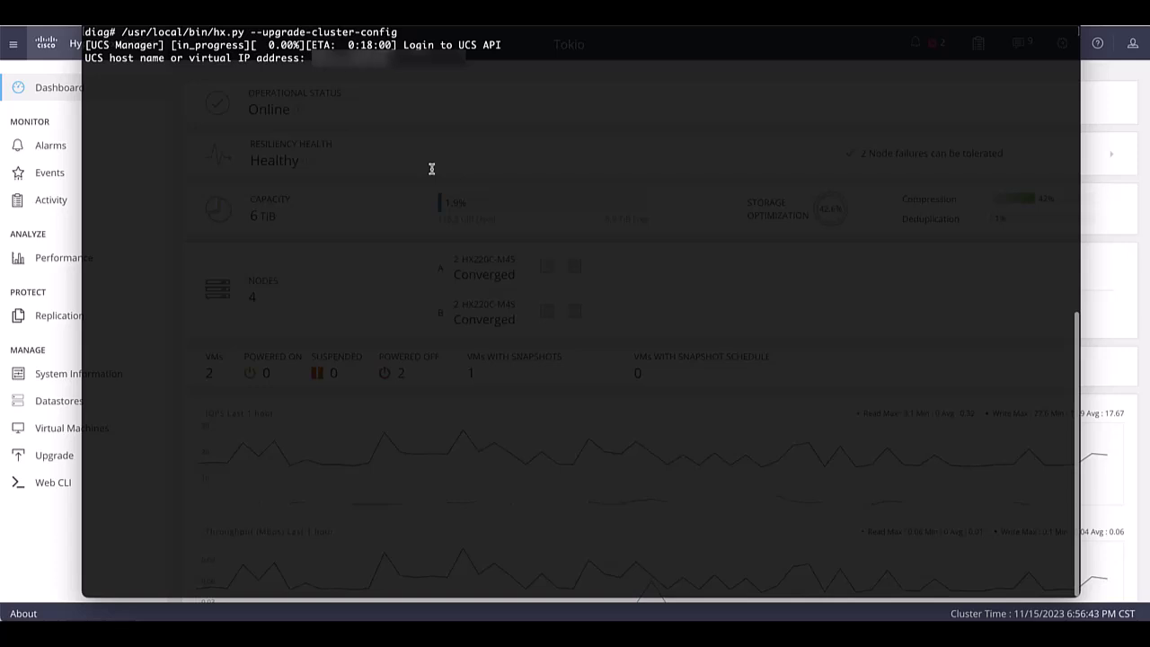
{"action": "key", "text": "Return"}
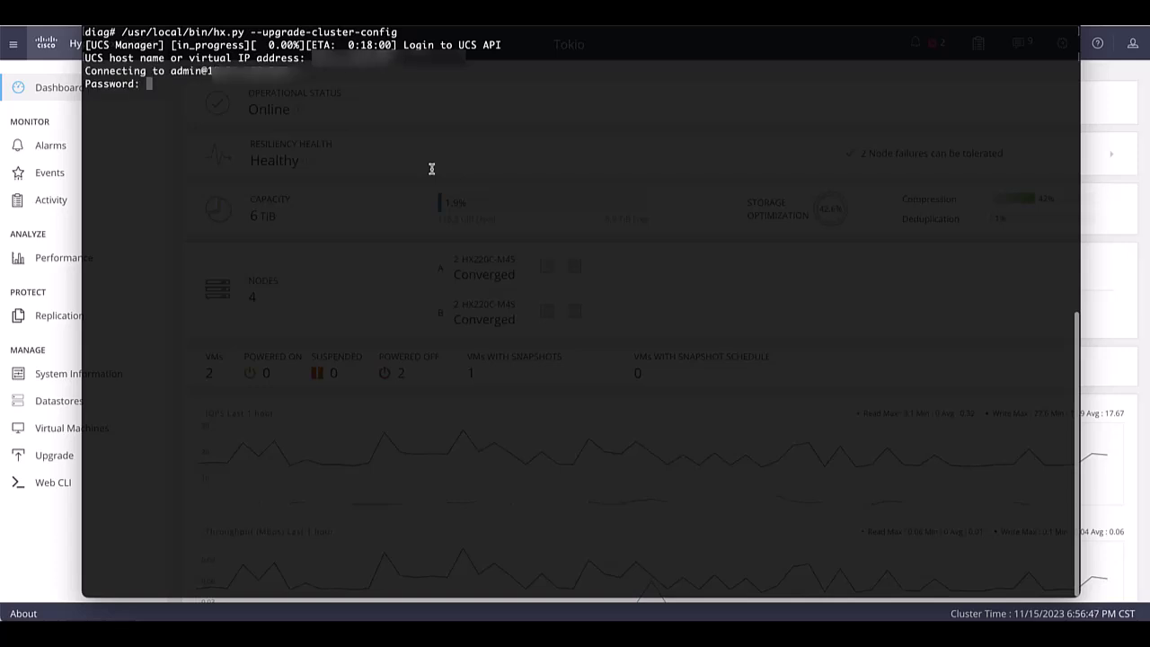
{"action": "key", "text": "Return"}
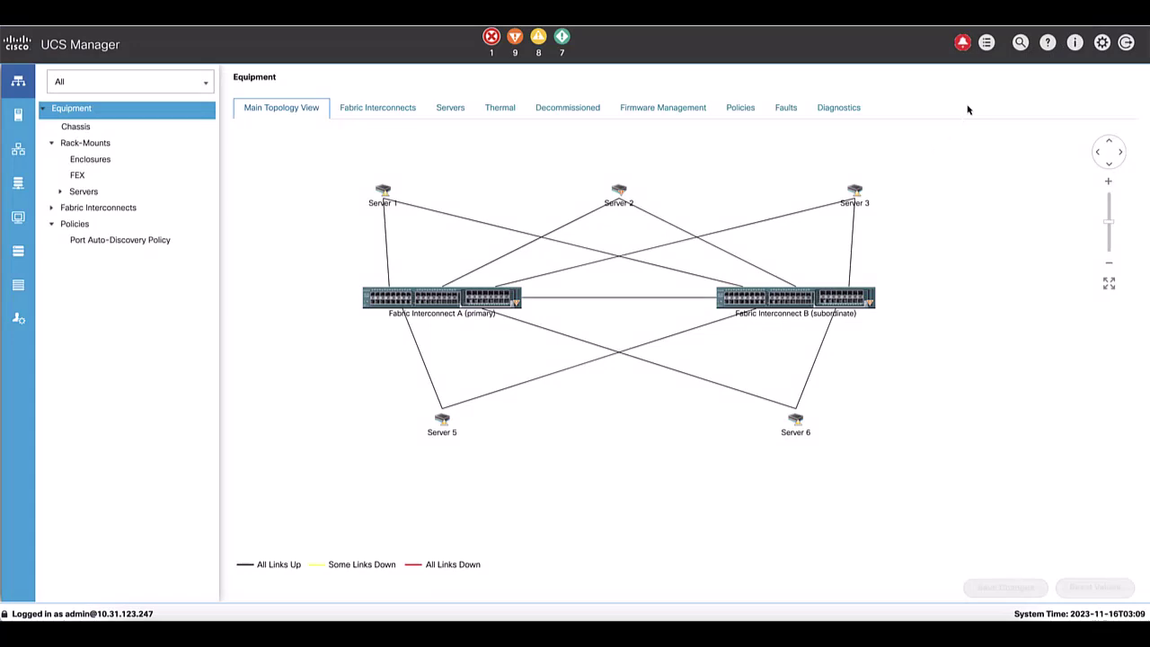
Open Pending Activities and view the properties of server sys/rack-unit-5
{"action": "left_click", "coordinate": [962, 45]}
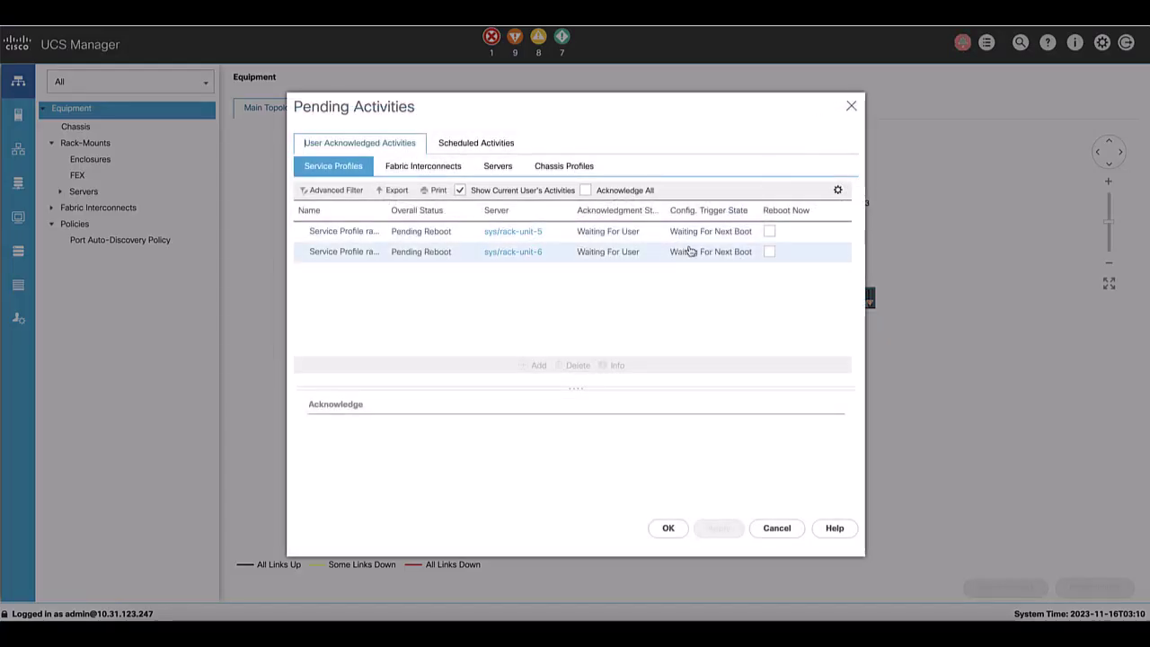
{"action": "left_click", "coordinate": [514, 233]}
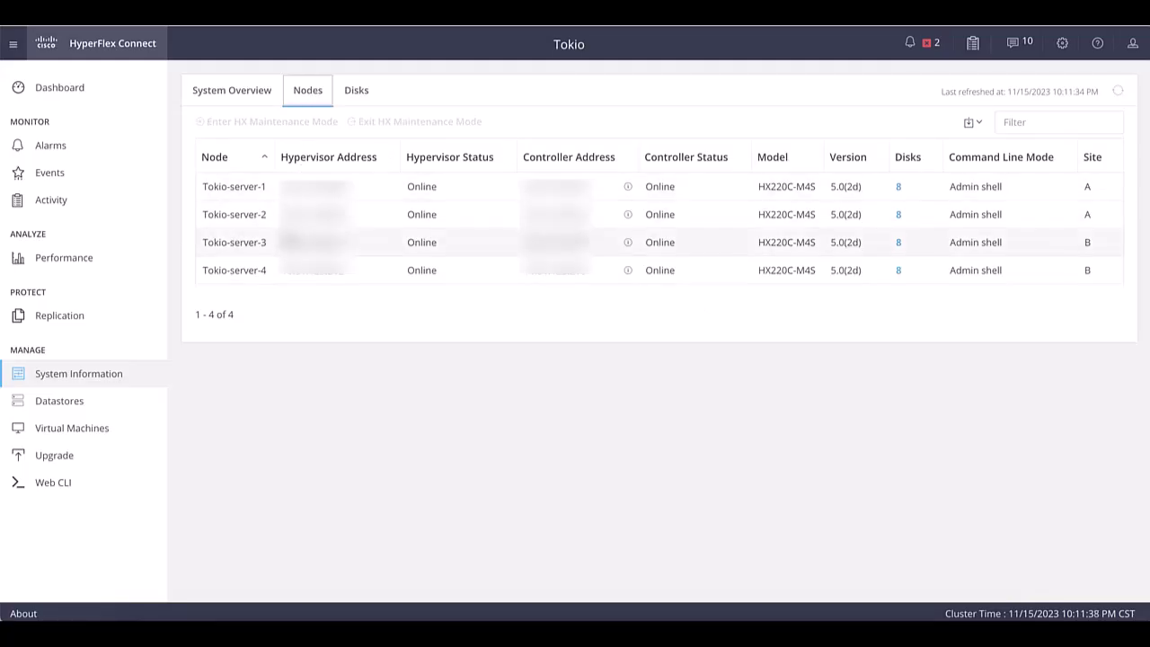
Select Tokio-server-3, confirm Enter HX Maintenance Mode, and dismiss the progress notification
{"action": "mouse_move", "coordinate": [247, 243]}
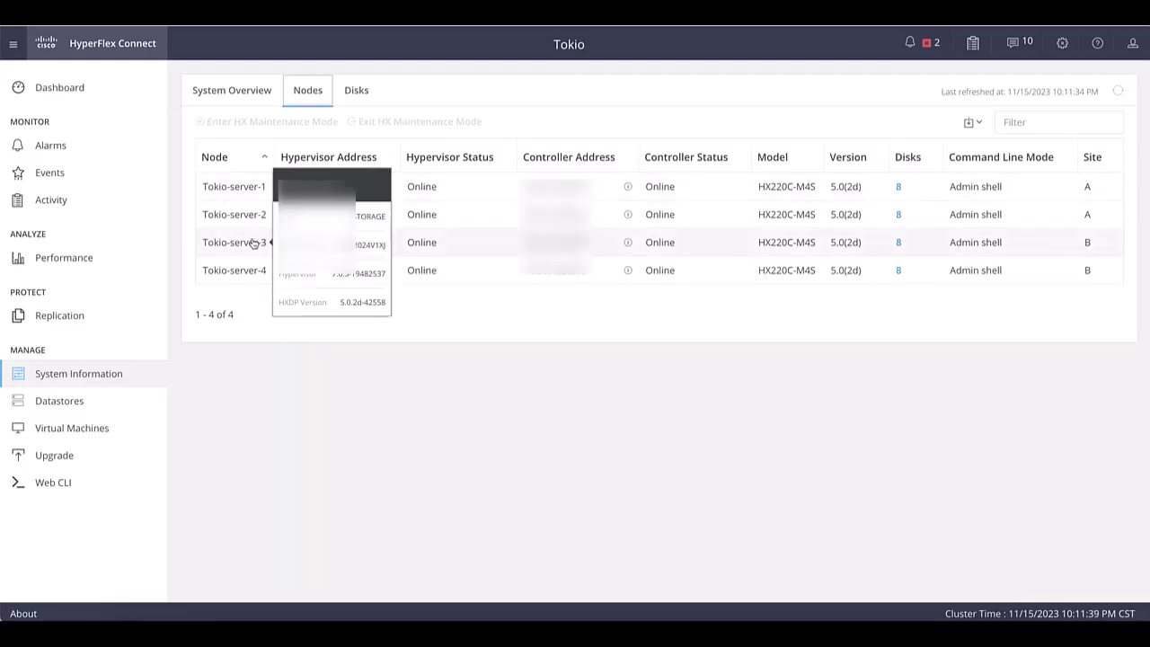
{"action": "left_click", "coordinate": [392, 251]}
{"action": "left_click", "coordinate": [268, 247]}
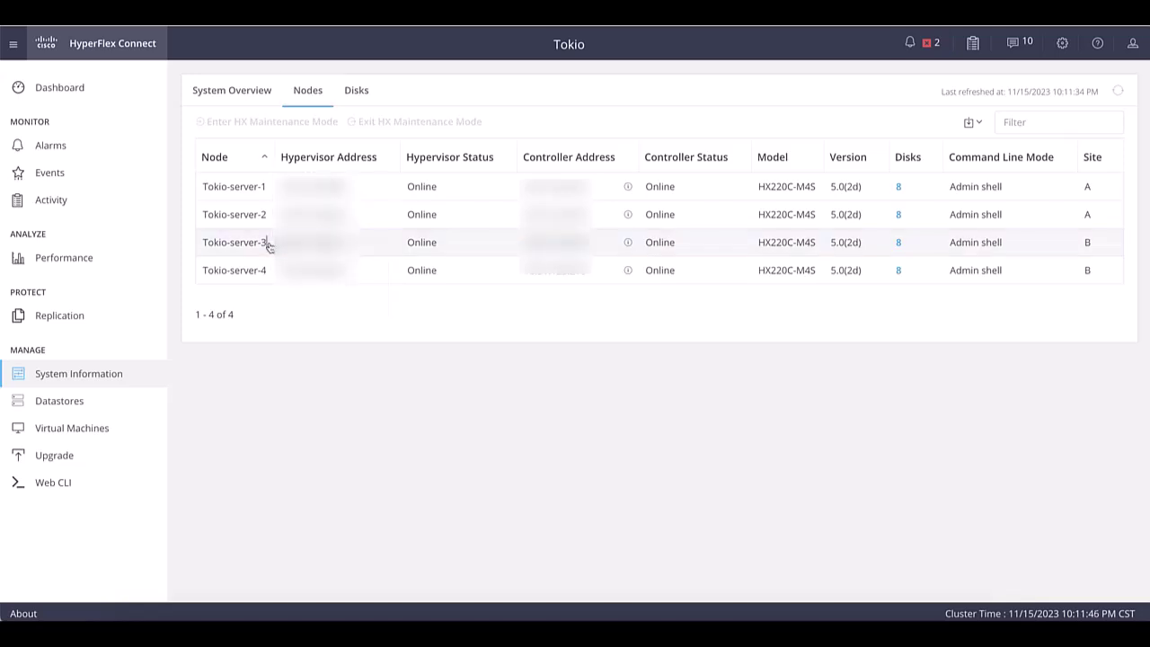
{"action": "left_click", "coordinate": [287, 244]}
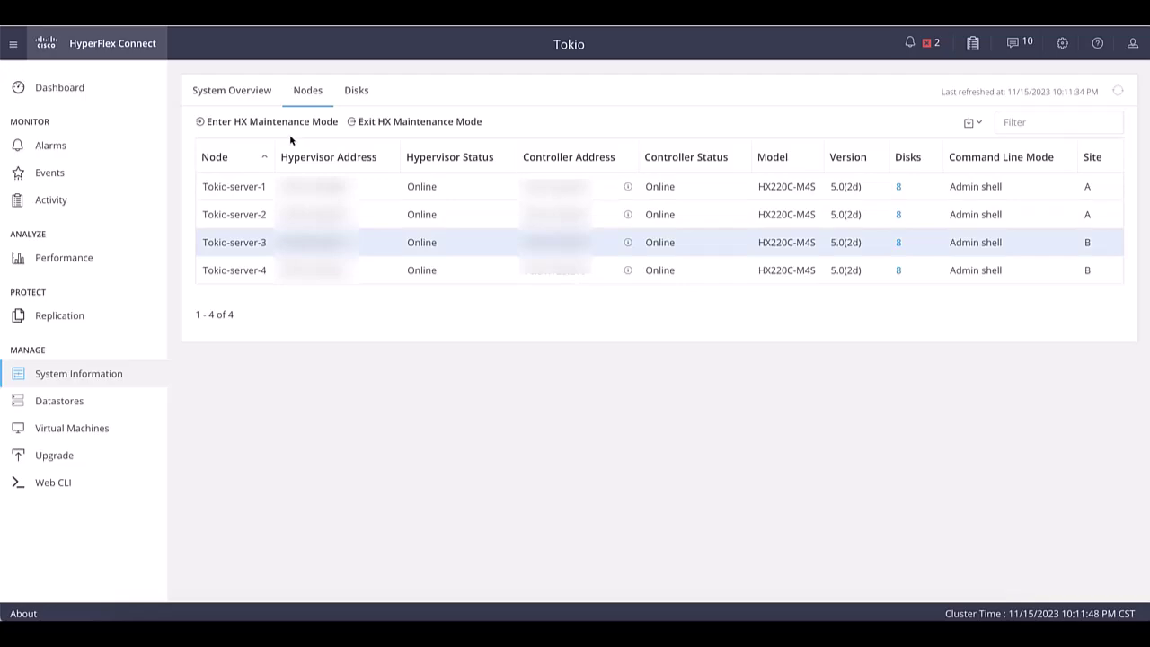
{"action": "left_click", "coordinate": [291, 126]}
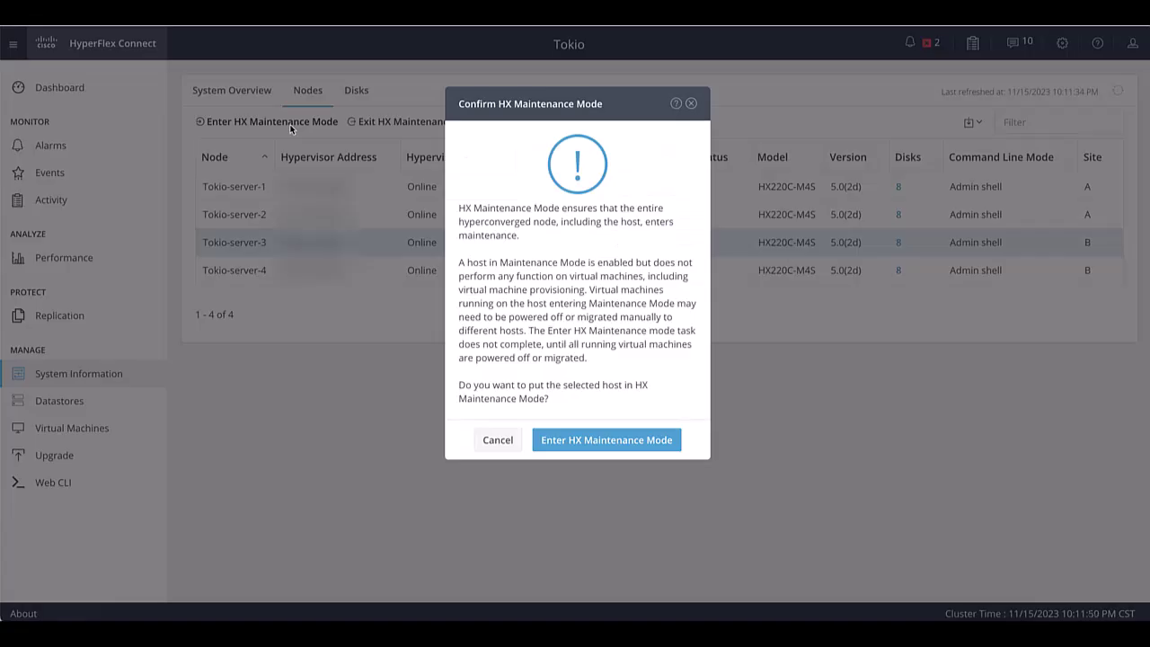
{"action": "left_click", "coordinate": [580, 443]}
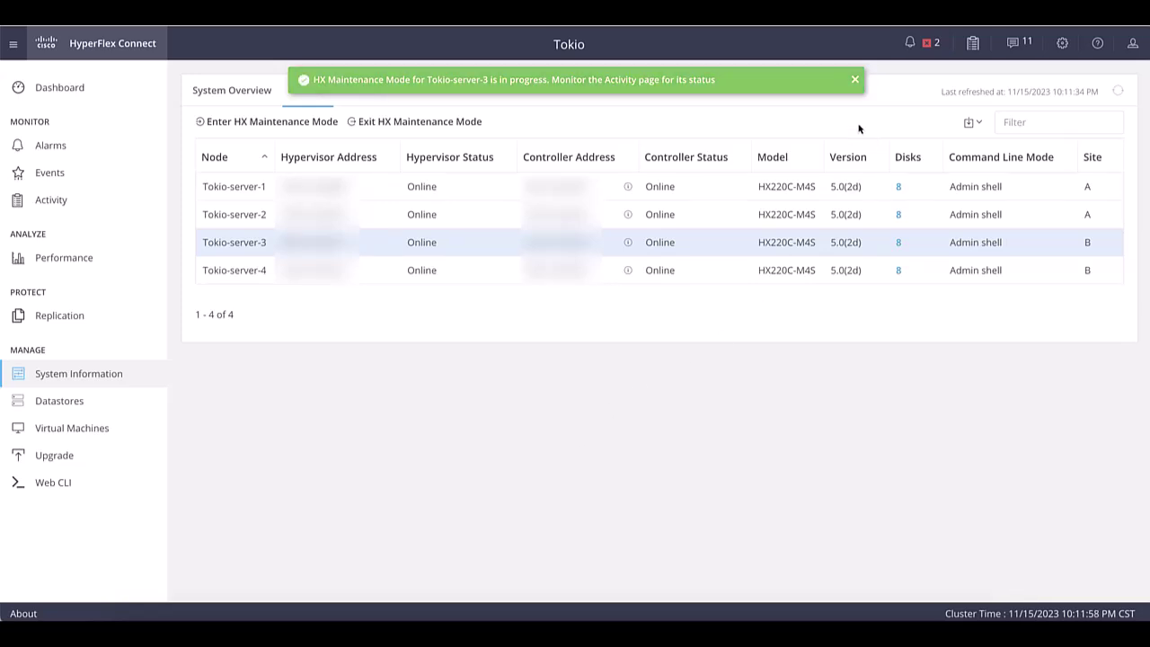
{"action": "left_click", "coordinate": [858, 79]}
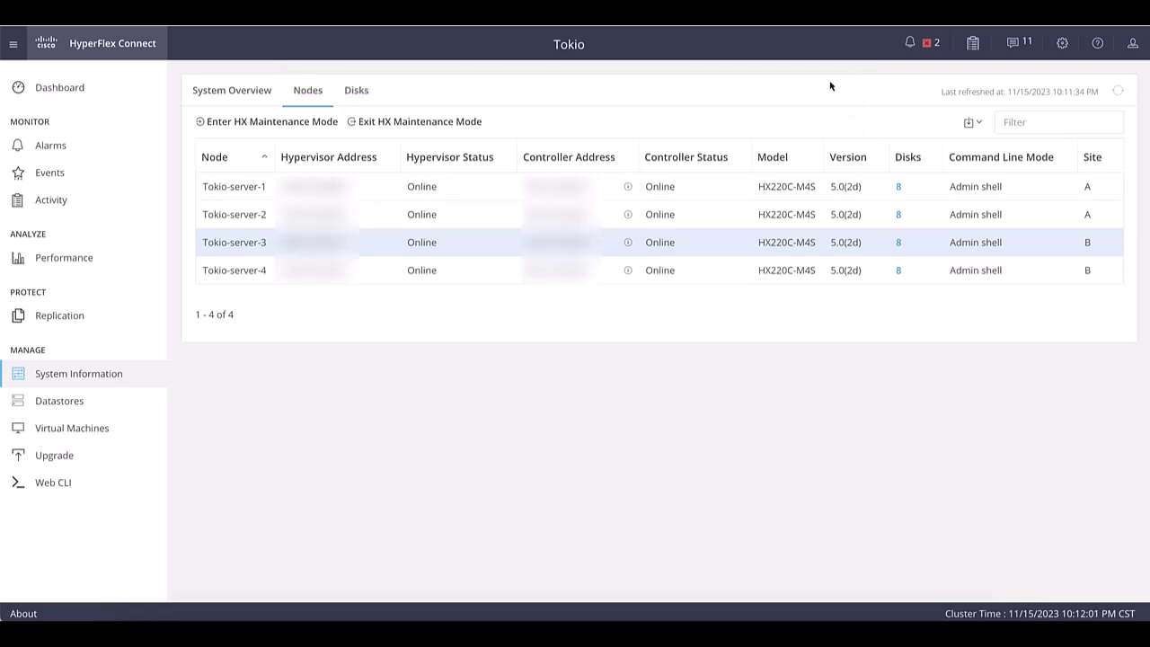
Check the maintenance mode tasks in Activity, then return to System Information
{"action": "left_click", "coordinate": [87, 201]}
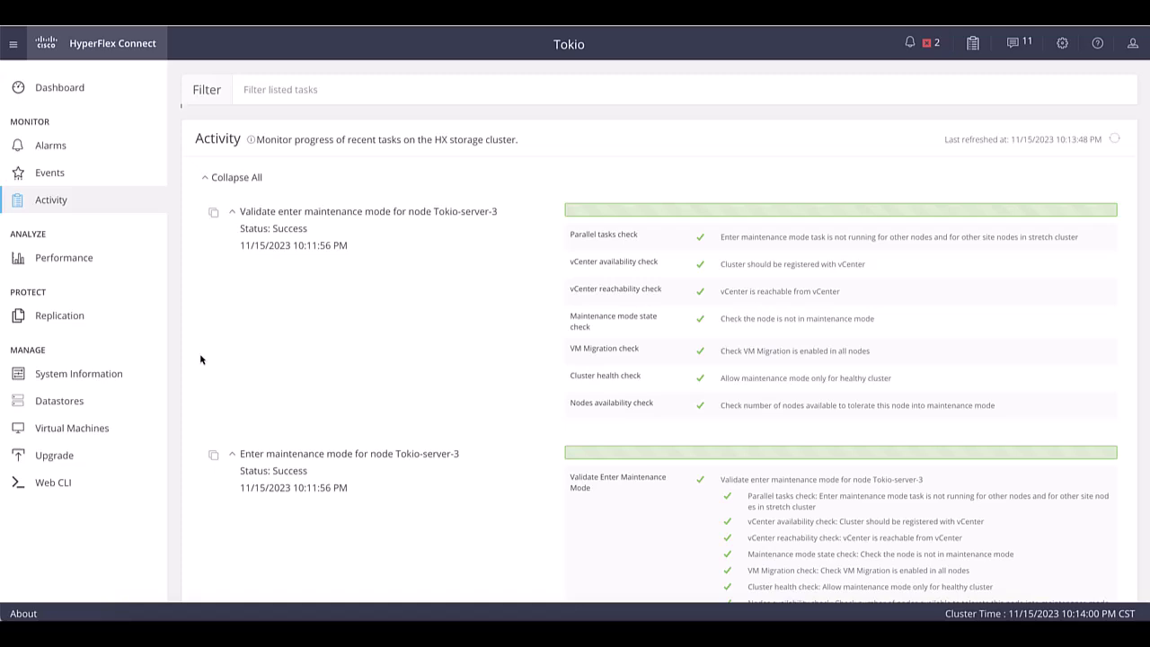
{"action": "left_click", "coordinate": [107, 373]}
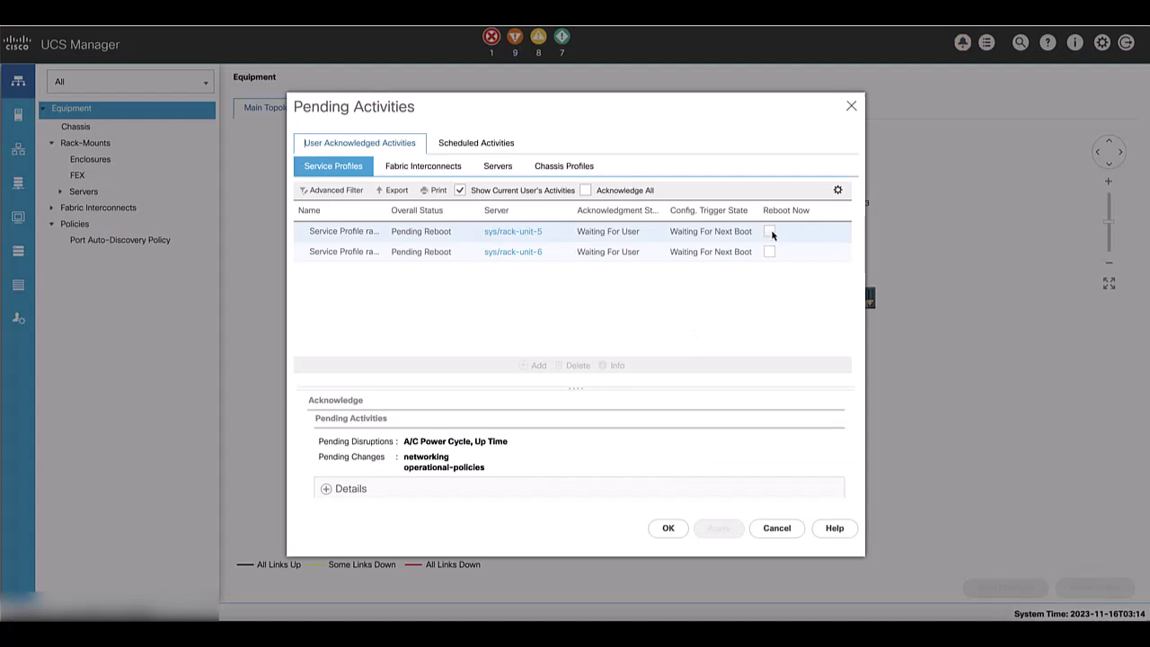
Apply Reboot Now for sys/rack-unit-5's service profile, leaving only rack-unit-6 pending reboot
{"action": "left_click", "coordinate": [770, 231]}
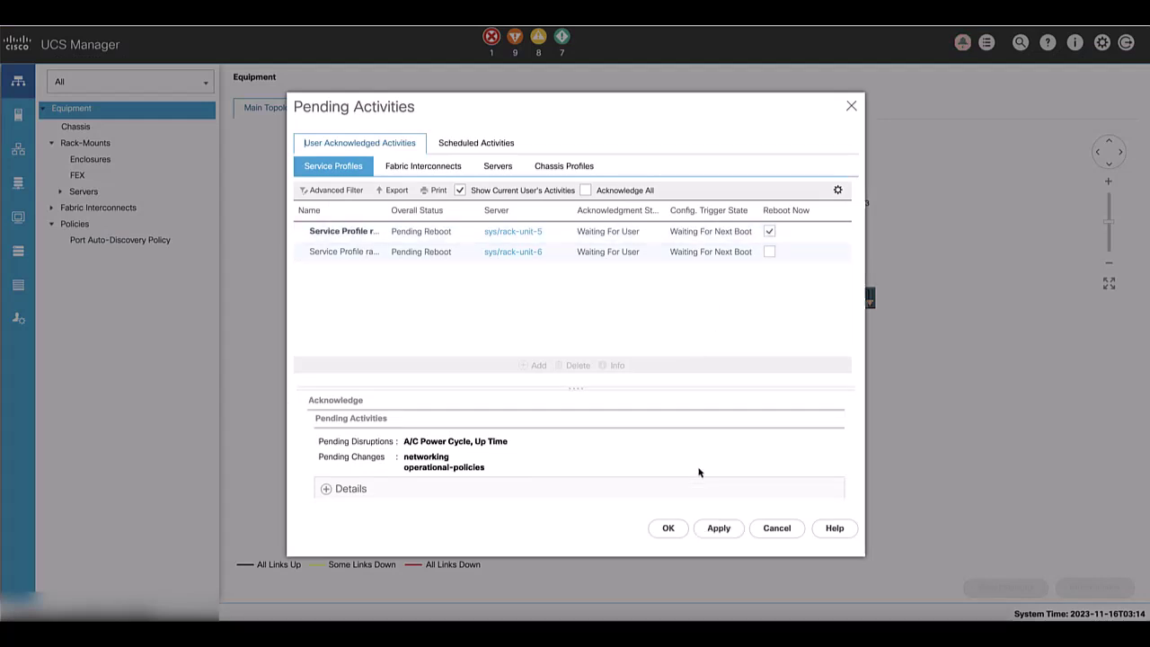
{"action": "left_click", "coordinate": [709, 530]}
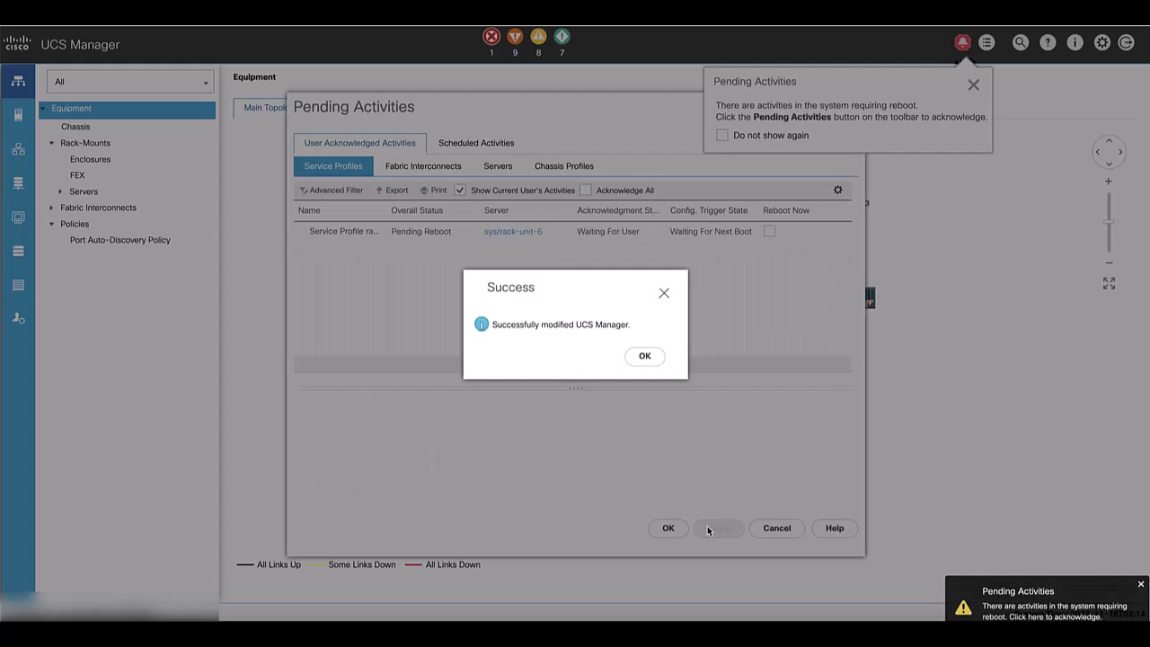
{"action": "left_click", "coordinate": [646, 357]}
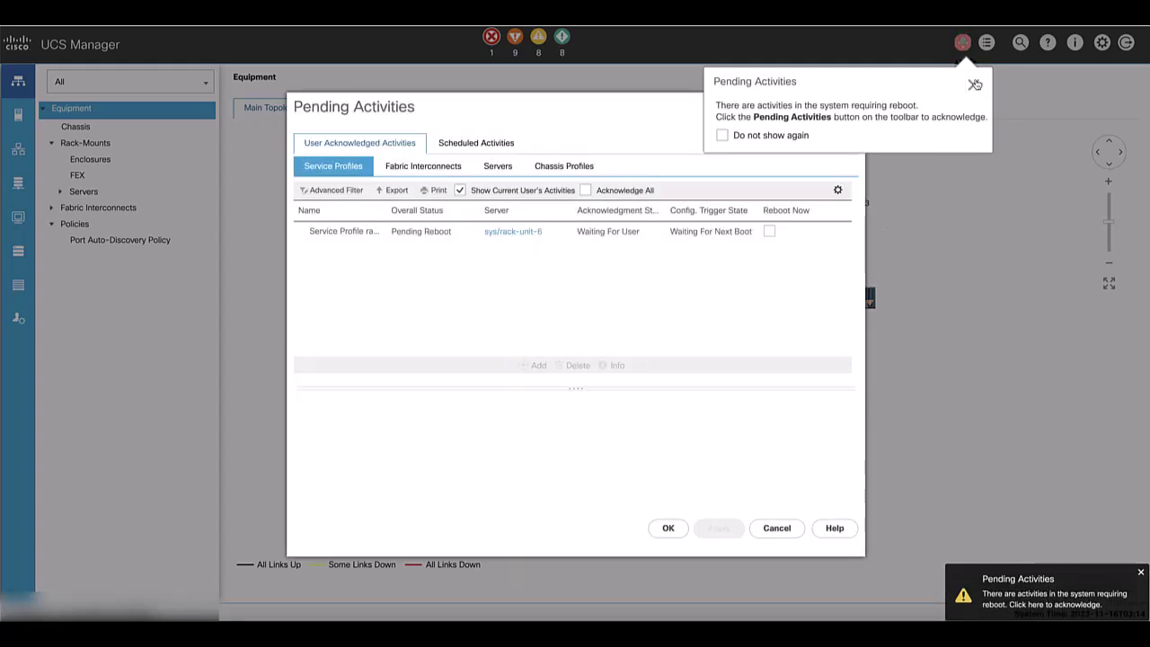
{"action": "left_click", "coordinate": [975, 84]}
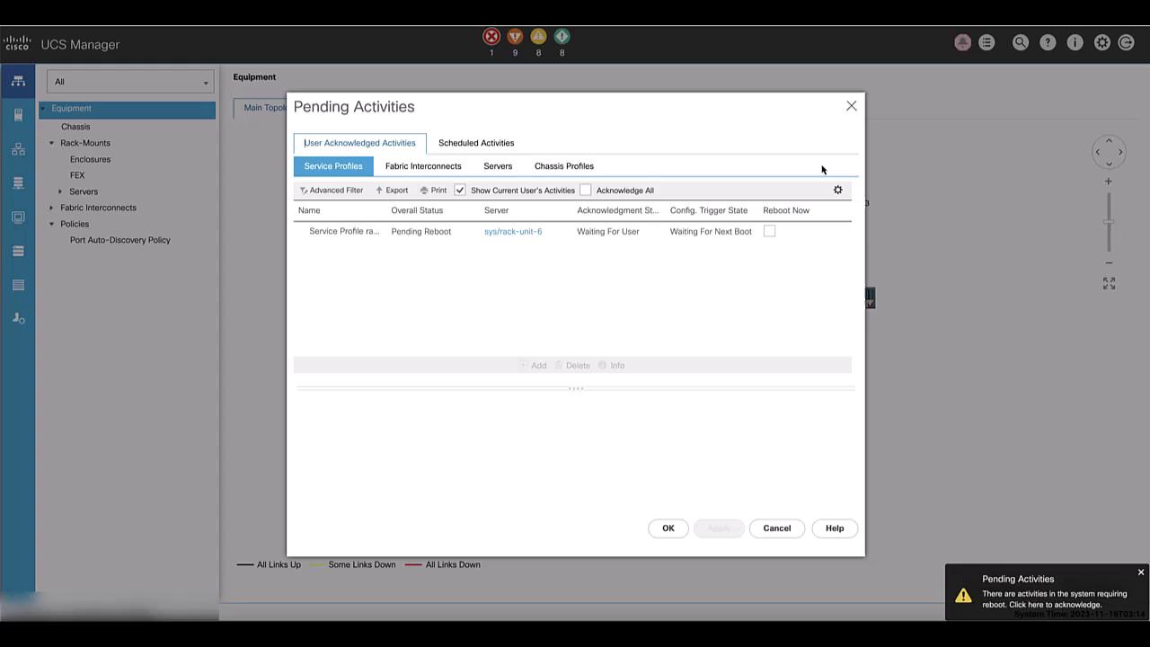
{"action": "left_click", "coordinate": [852, 107]}
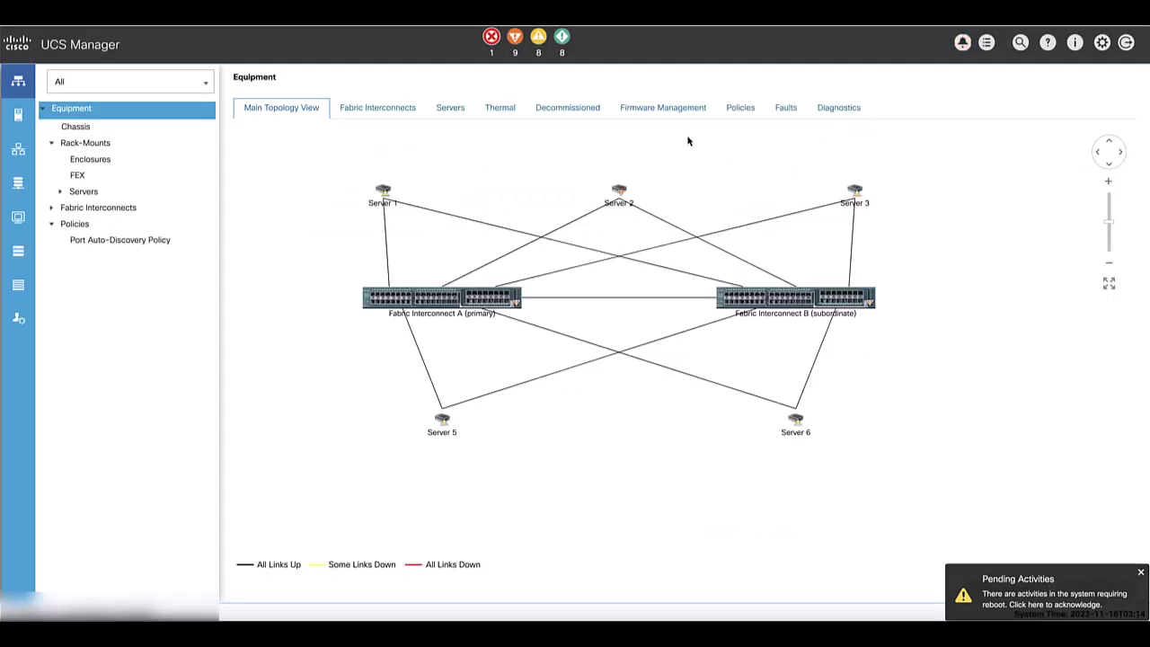
Check rack server 5's FSM reboot progress and its CIMC Controller installed firmware versions
{"action": "left_click", "coordinate": [60, 192]}
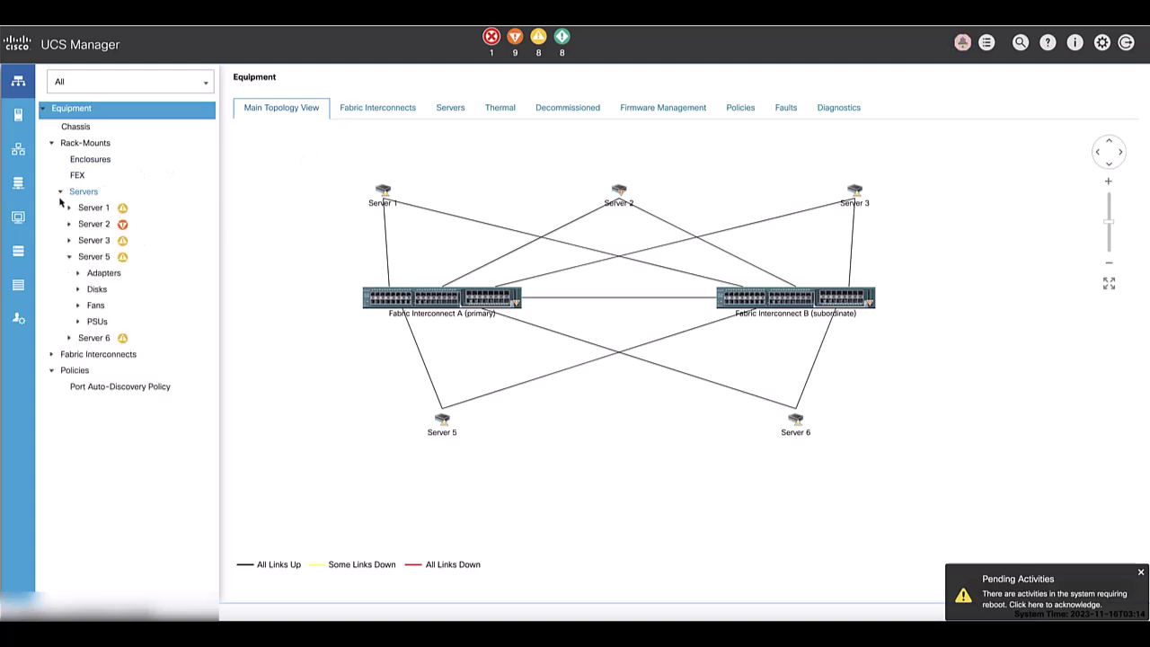
{"action": "left_click", "coordinate": [90, 260]}
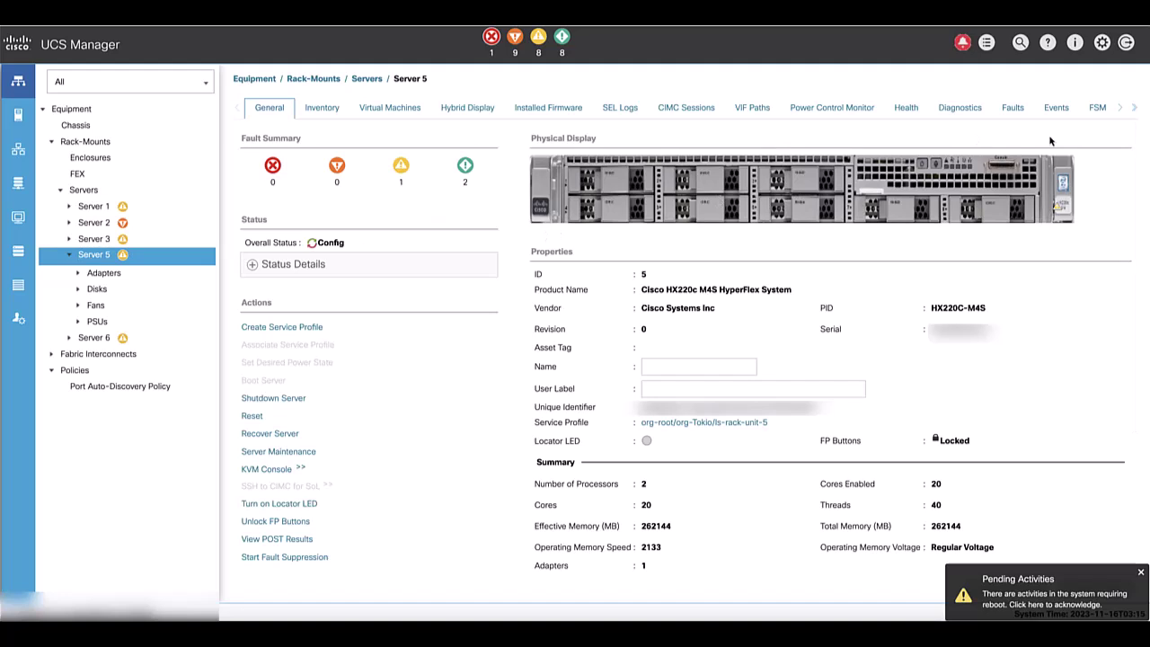
{"action": "left_click", "coordinate": [1097, 110]}
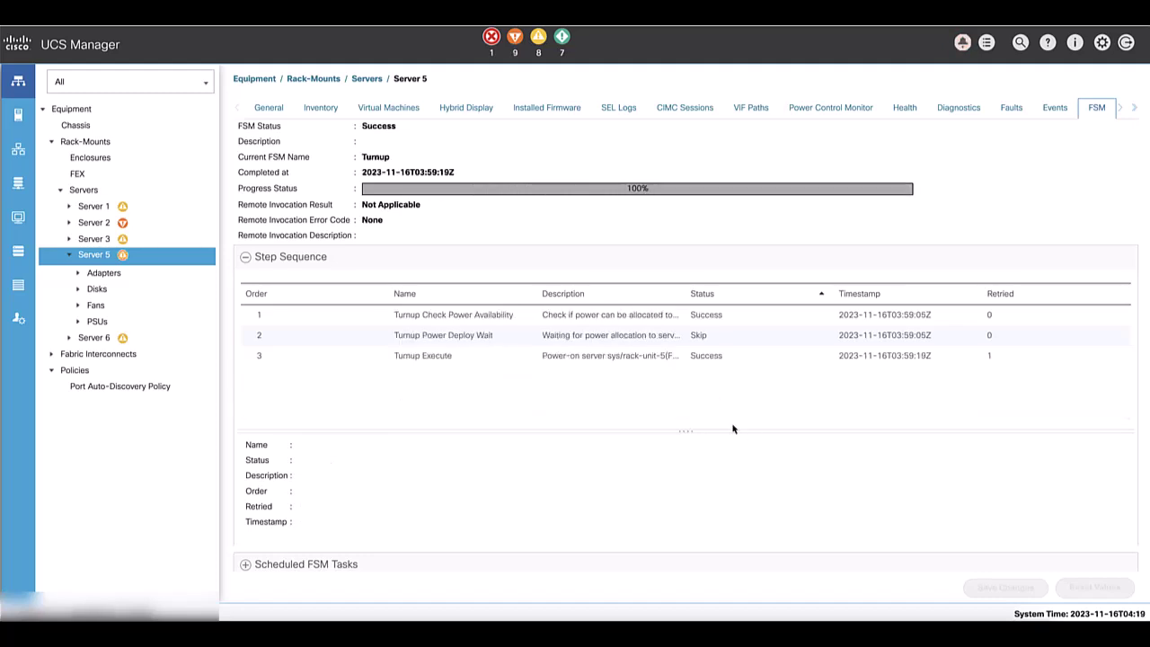
{"action": "left_click", "coordinate": [542, 108]}
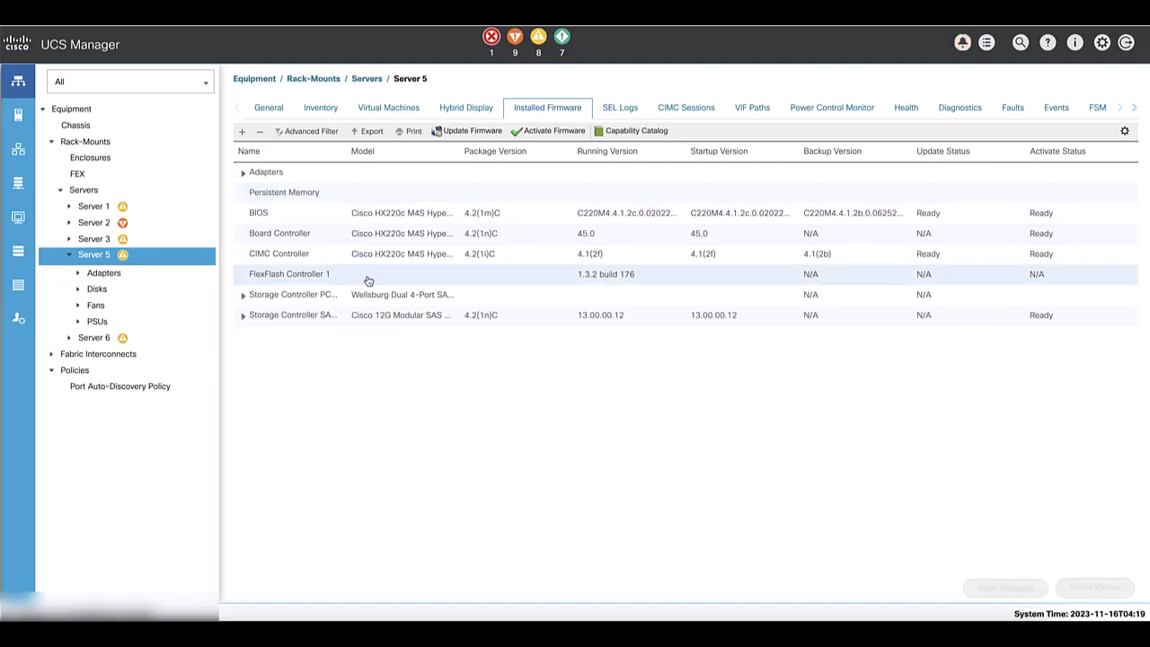
{"action": "left_click", "coordinate": [608, 257]}
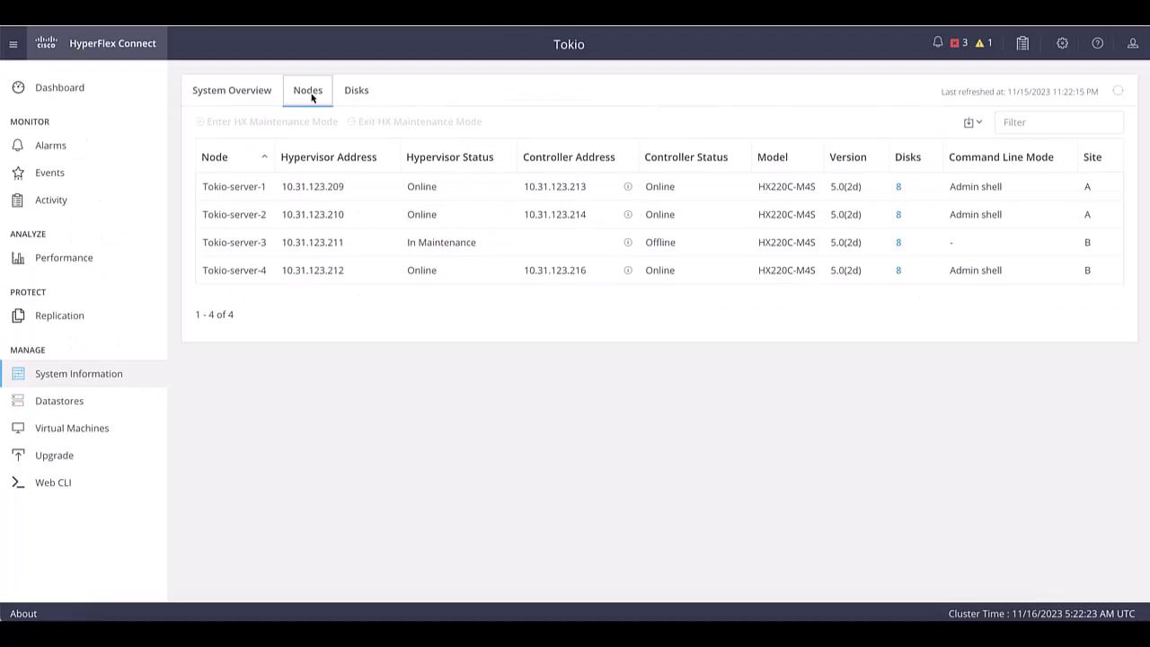
Take Tokio-server-3 out of HX maintenance mode and follow the task in Activity
{"action": "left_click", "coordinate": [440, 243]}
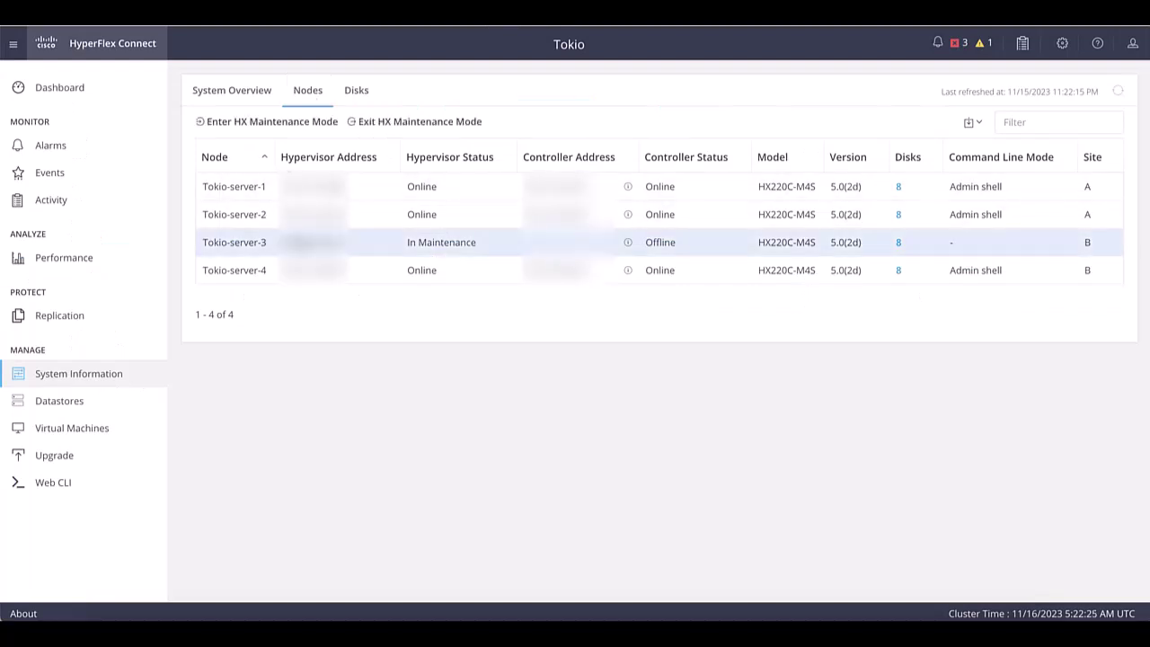
{"action": "left_click", "coordinate": [420, 124]}
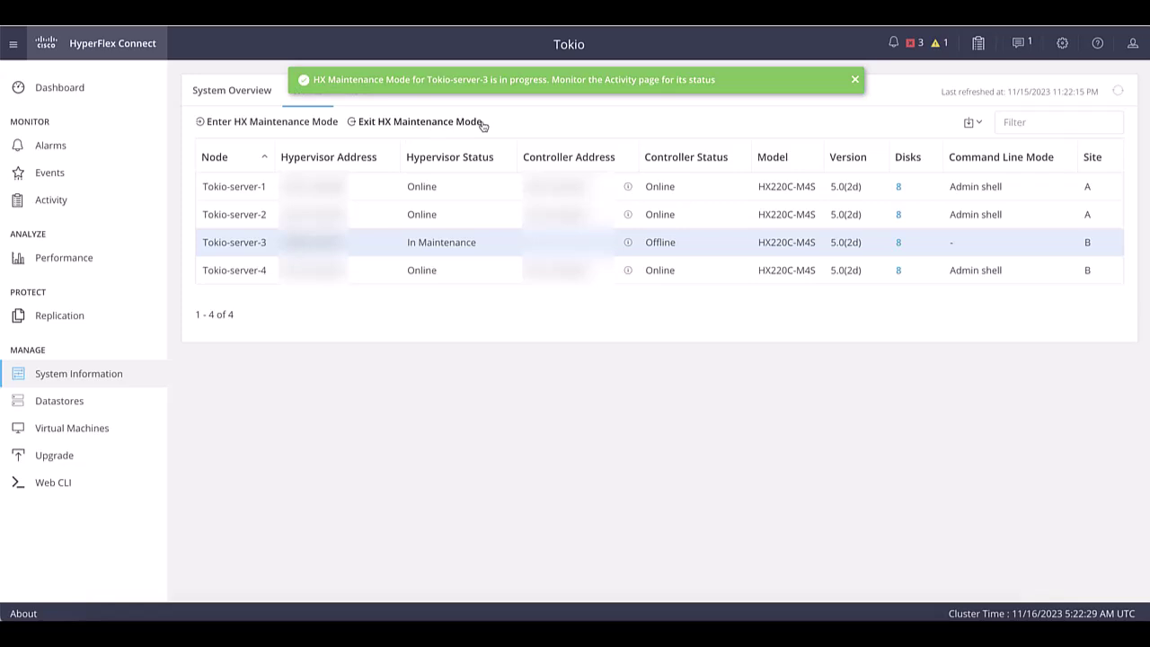
{"action": "left_click", "coordinate": [88, 206]}
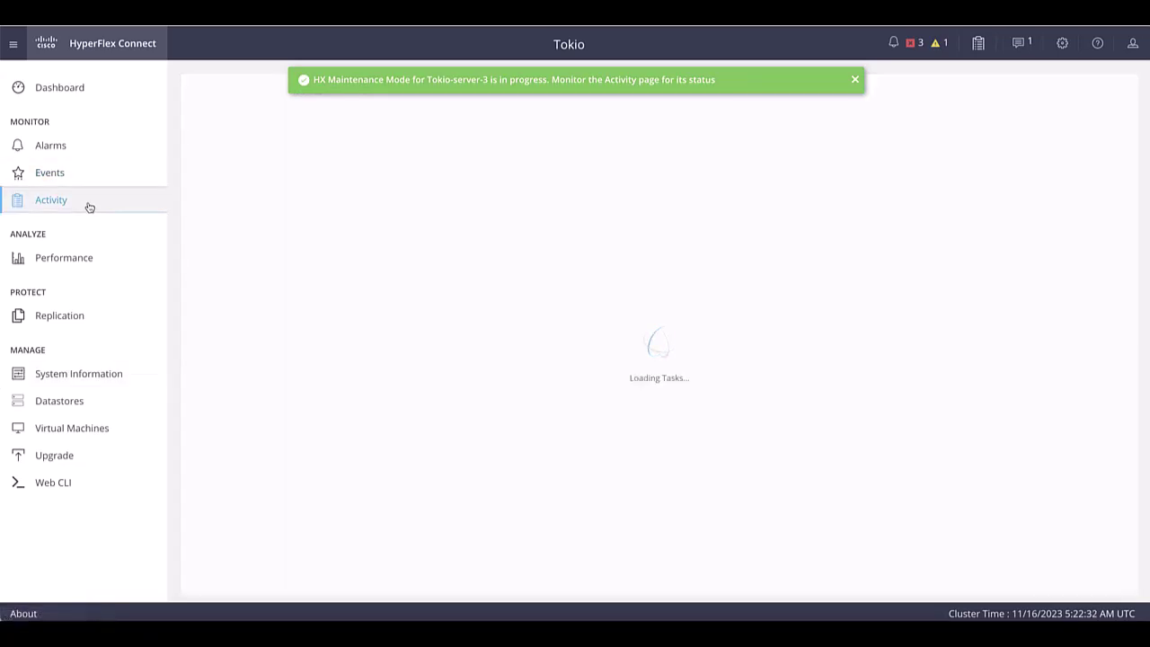
{"action": "left_click", "coordinate": [855, 80]}
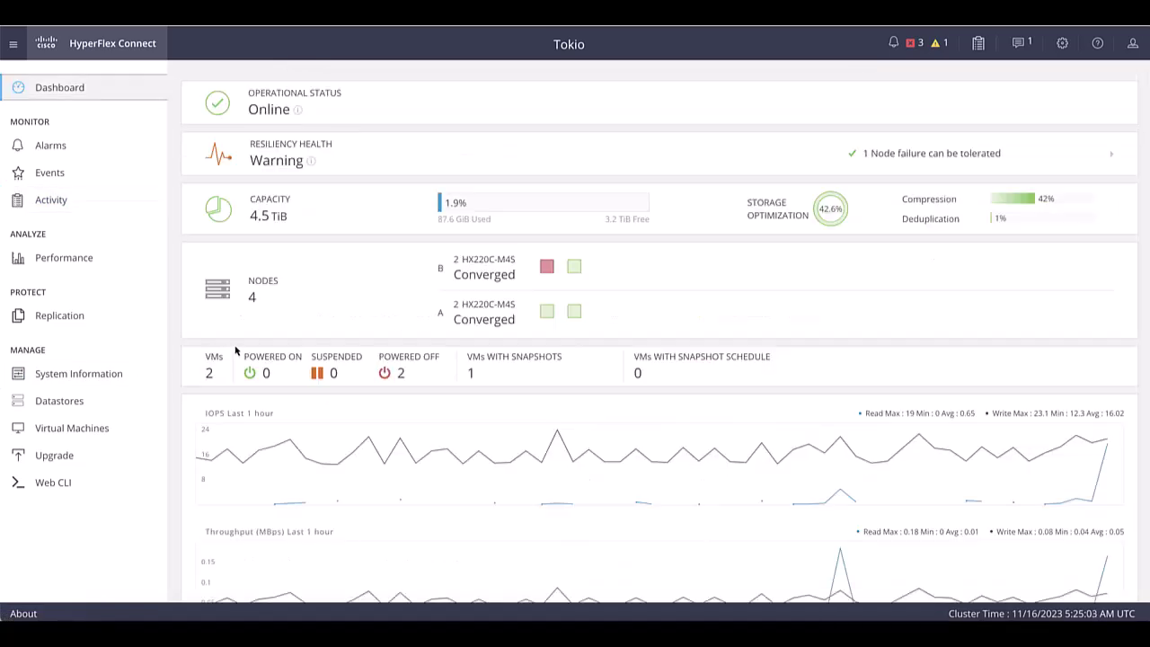
Run 'stcli cluster storage-summary --detail' in Web CLI to confirm storage health, then return to the nodes
{"action": "left_click", "coordinate": [116, 494]}
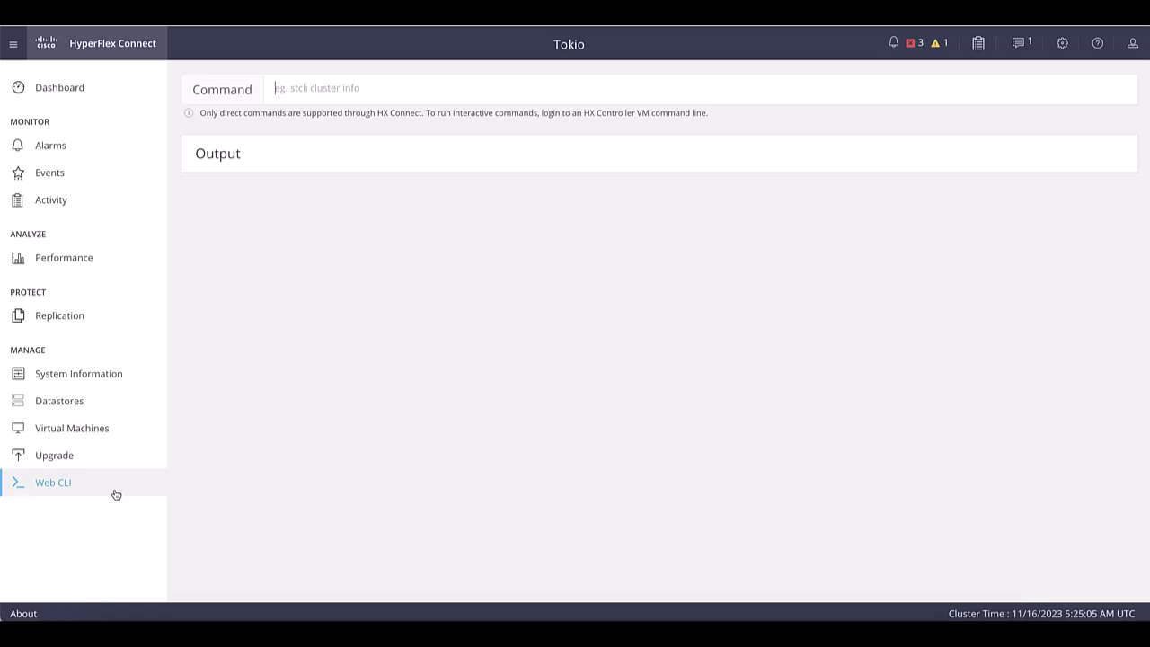
{"action": "left_click", "coordinate": [420, 102]}
{"action": "type", "text": "stcli cl"}
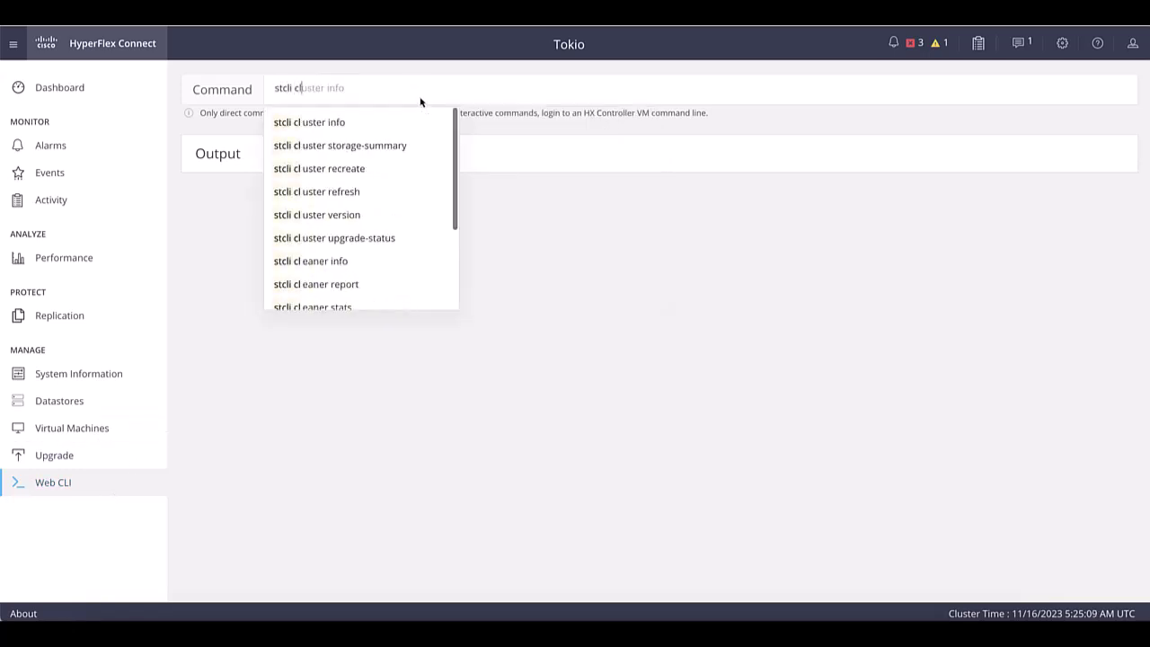
{"action": "type", "text": "uste"}
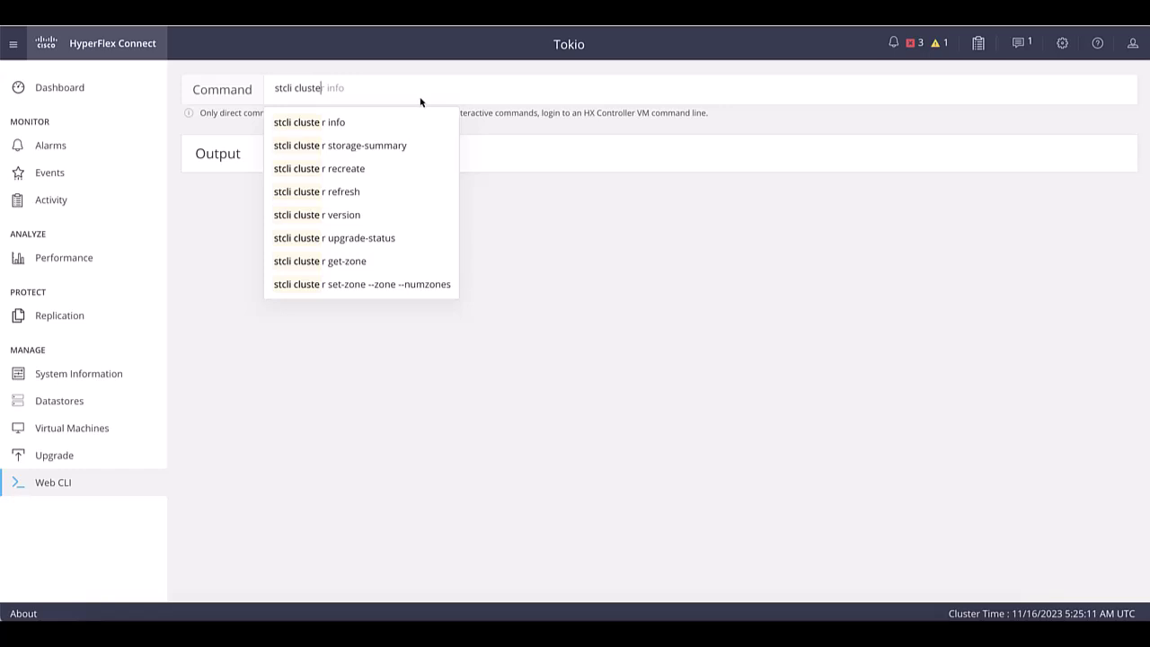
{"action": "key", "text": "Down"}
{"action": "key", "text": "Down"}
{"action": "key", "text": "Return"}
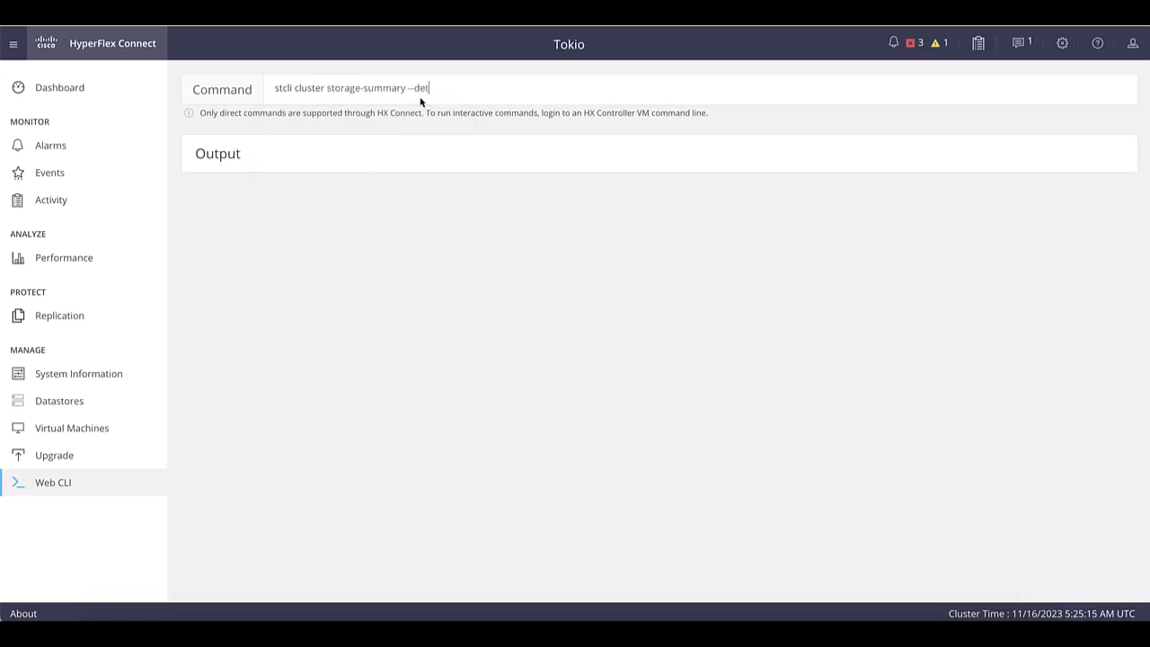
{"action": "key", "text": "Return"}
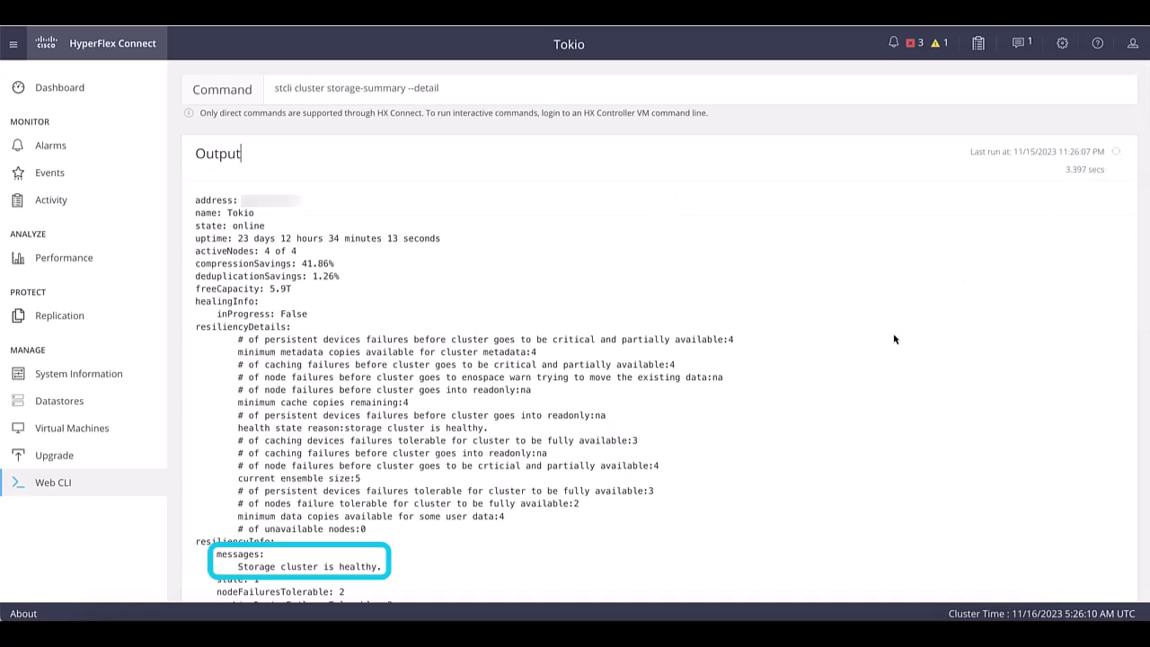
{"action": "left_click", "coordinate": [131, 91]}
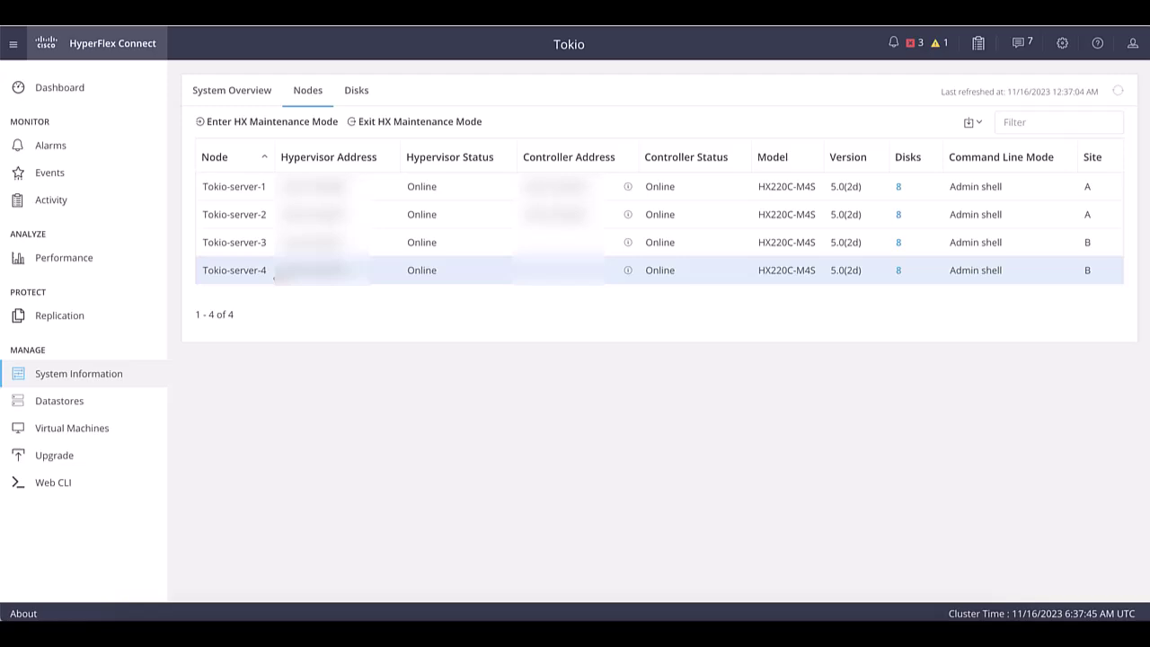
Put Tokio-server-4 into HX maintenance mode and watch the task in Activity
{"action": "left_click", "coordinate": [265, 126]}
{"action": "left_click", "coordinate": [615, 449]}
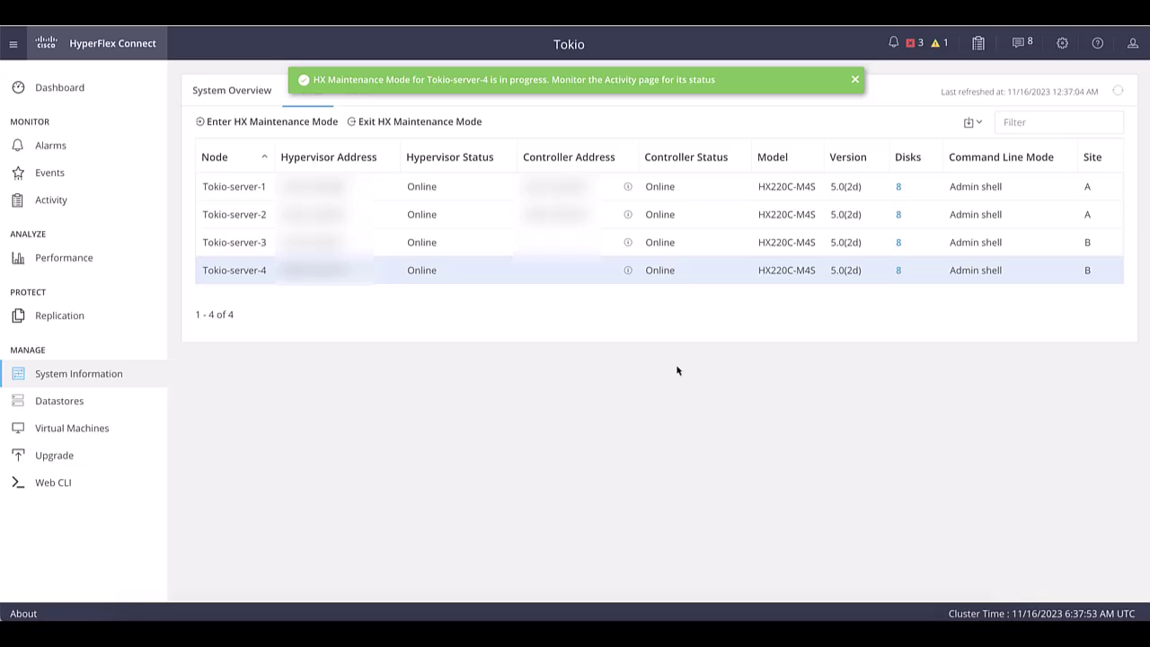
{"action": "left_click", "coordinate": [114, 203]}
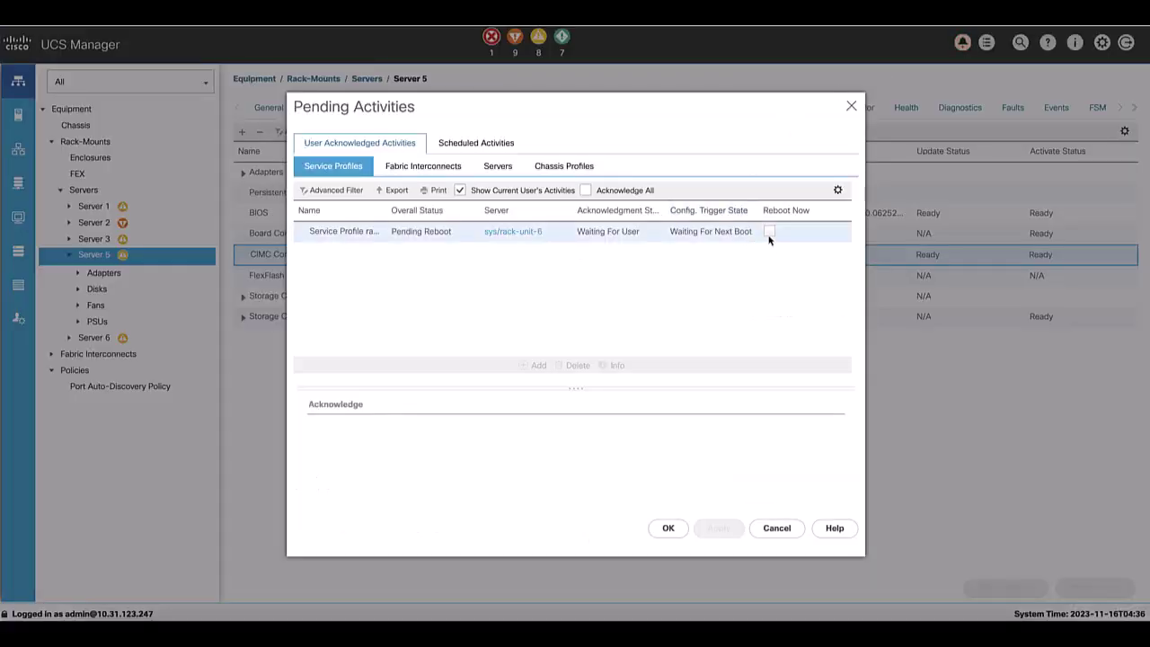
Apply Reboot Now for the sys/rack-unit-6 service profile
{"action": "left_click", "coordinate": [769, 233]}
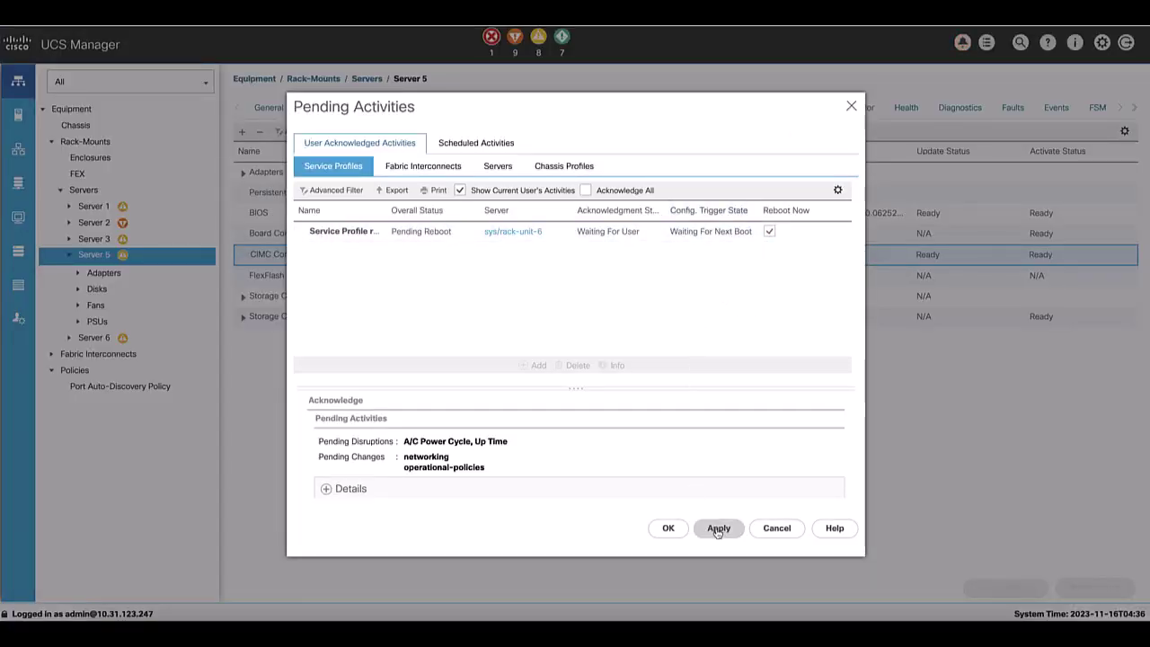
{"action": "left_click", "coordinate": [719, 531]}
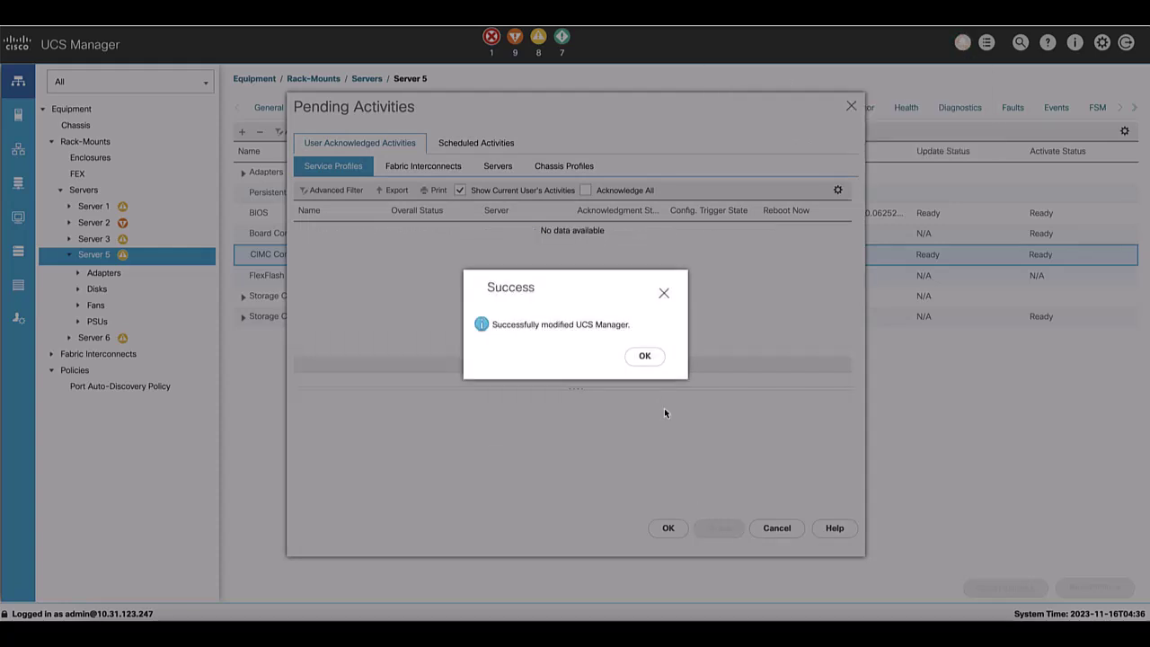
{"action": "left_click", "coordinate": [644, 356]}
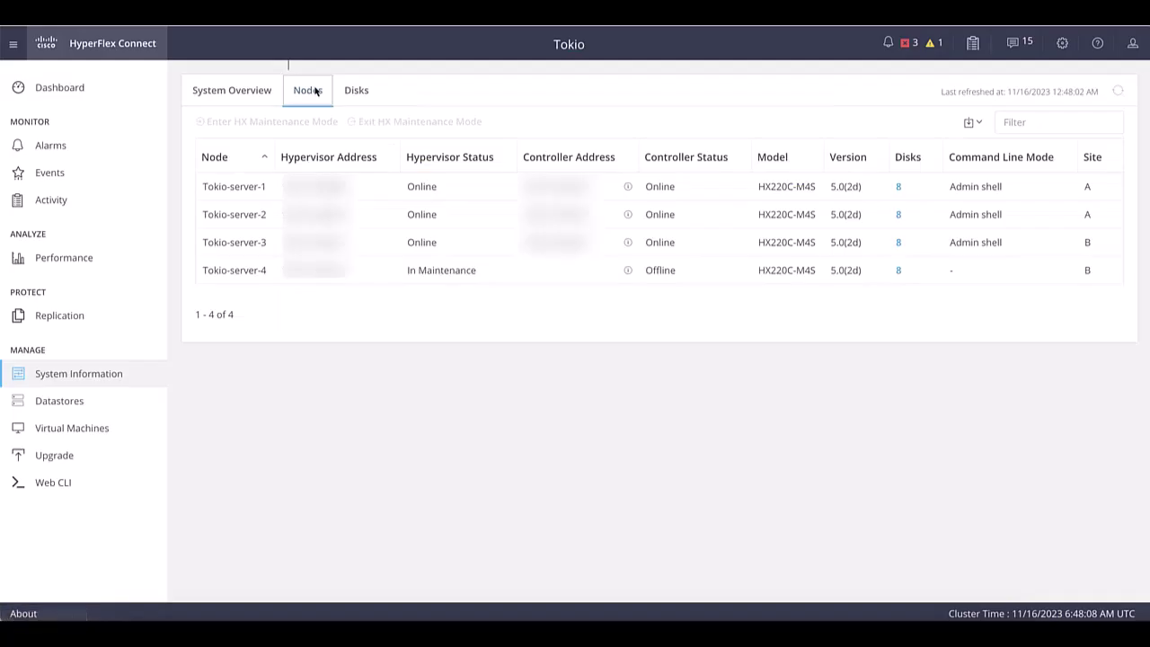
Select Tokio-server-4 in the Nodes list and exit HX maintenance mode
{"action": "left_click", "coordinate": [281, 269]}
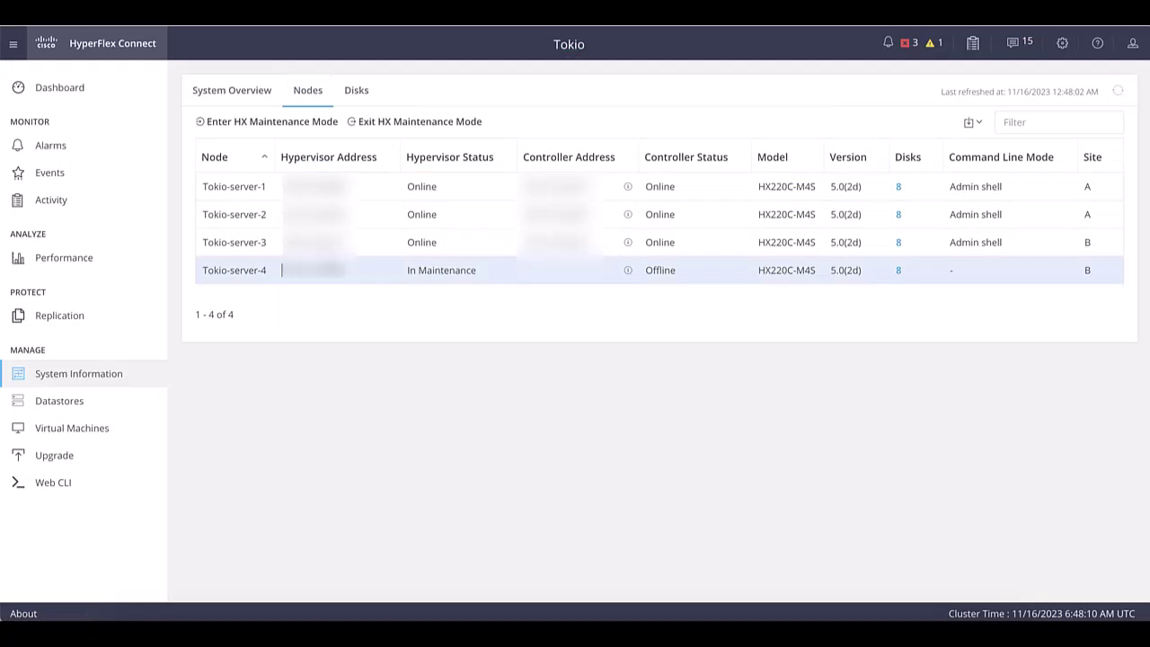
{"action": "left_click", "coordinate": [409, 128]}
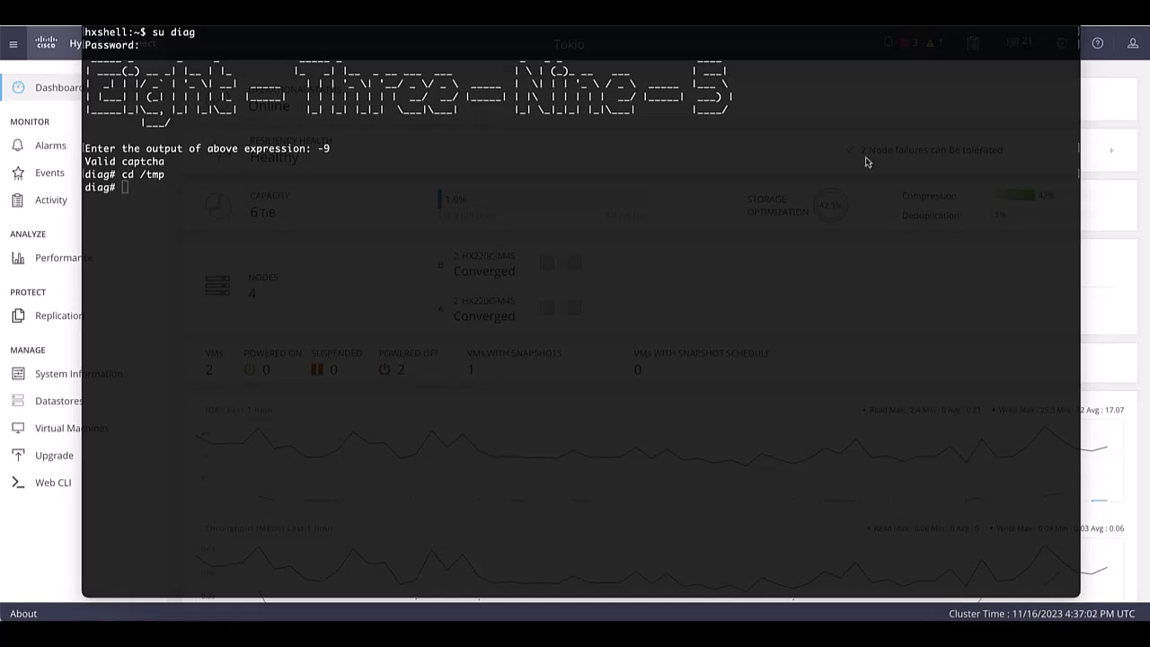
Run /usr/local/bin/hx.py --upgrade-cluster-config to copy the sample config files into /tmp, then list them
{"action": "type", "text": "/usr/local/bin/hx.py --upgrade-cluster-config"}
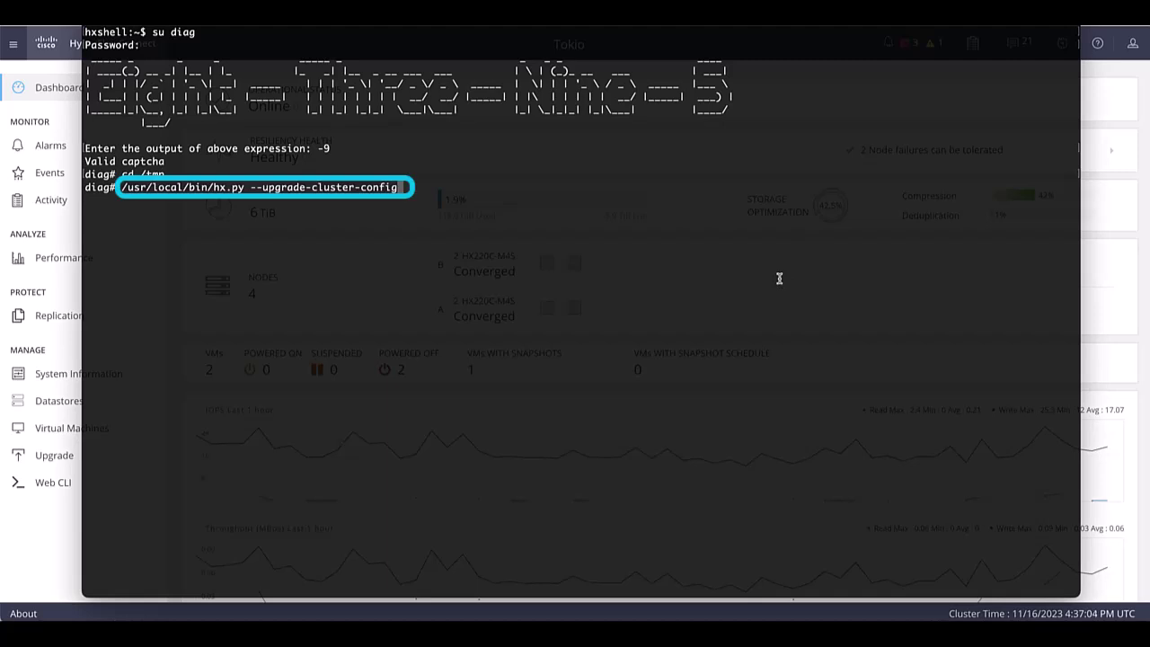
{"action": "key", "text": "Return"}
{"action": "key", "text": "Return"}
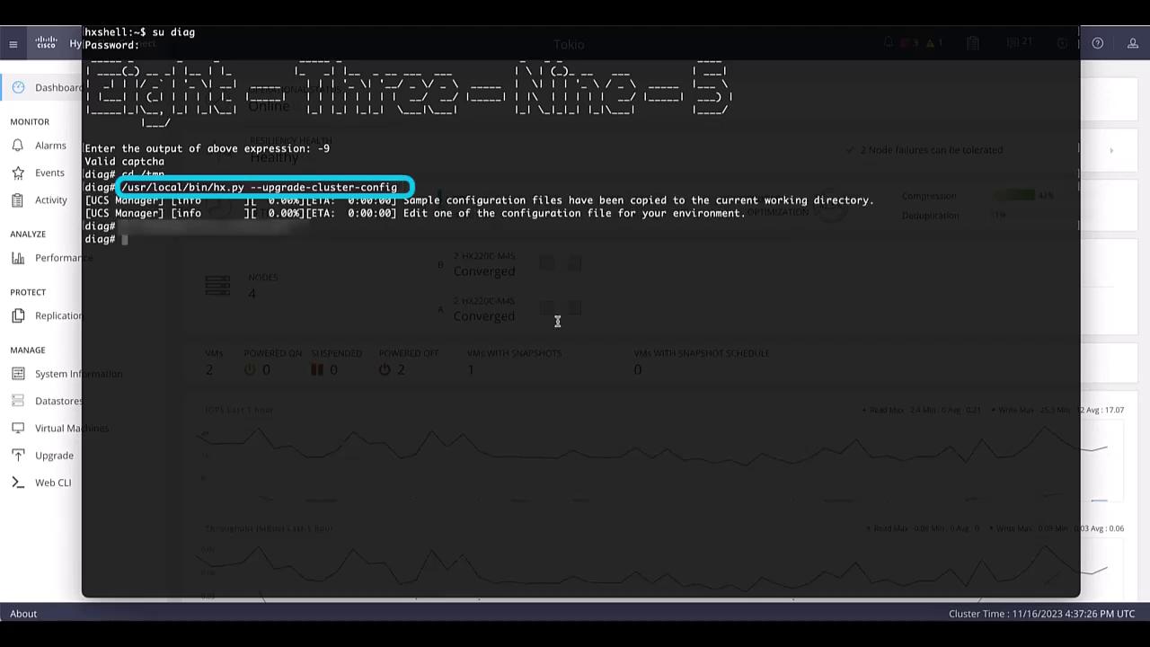
{"action": "type", "text": "ls"}
{"action": "key", "text": "Return"}
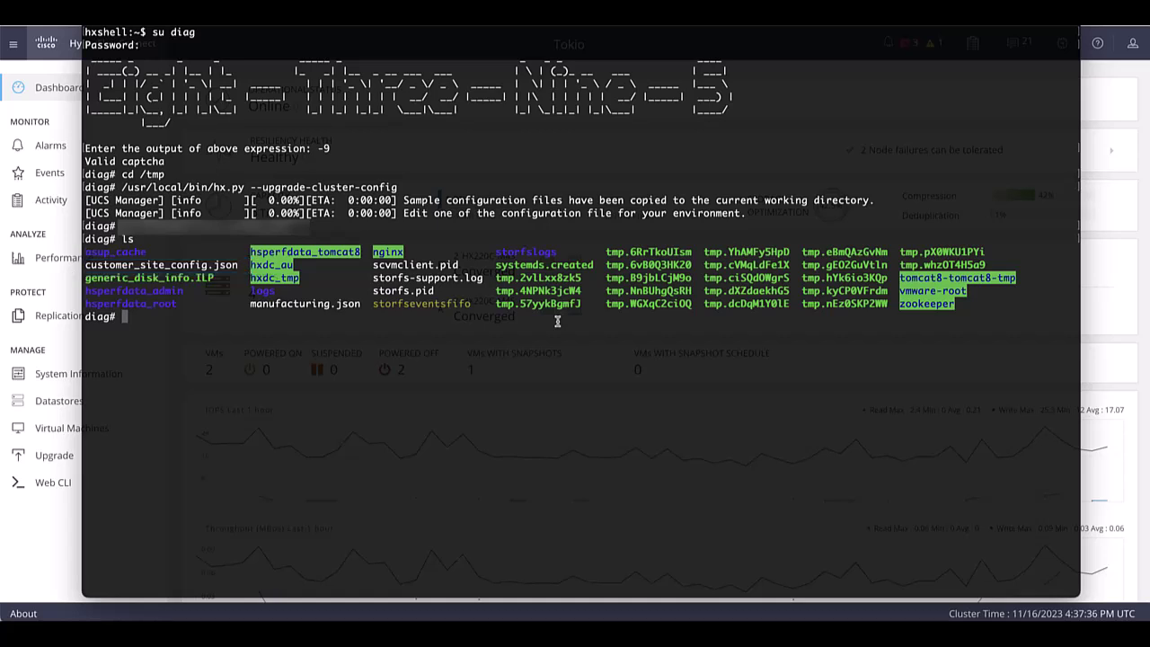
{"action": "type", "text": "vi customer_site_config.json"}
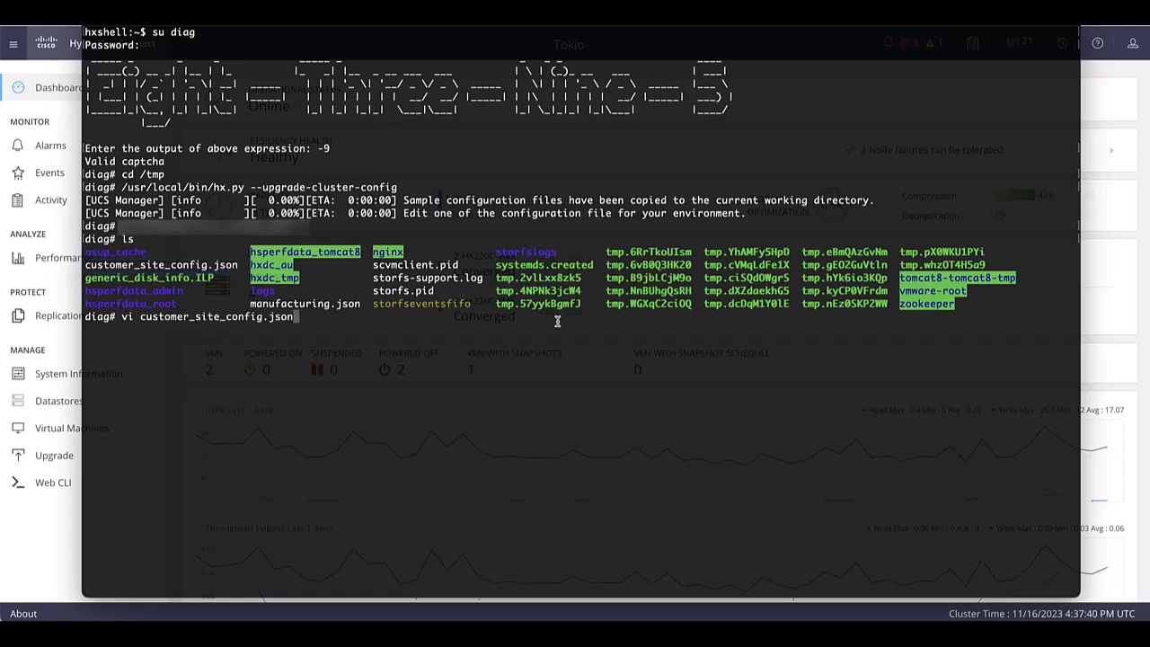
Open customer_site_config.json in vi and set the version and version-m5 values to 4.2(1f)
{"action": "key", "text": "Return"}
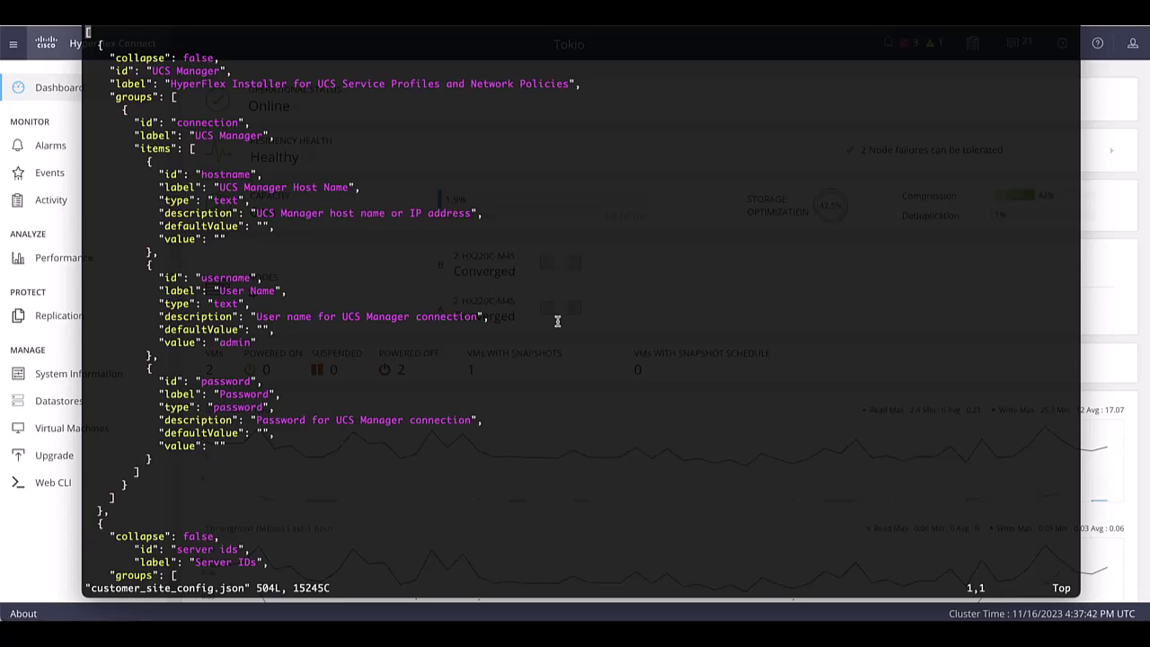
{"action": "scroll", "coordinate": [858, 311], "scroll_direction": "down", "scroll_amount": 20}
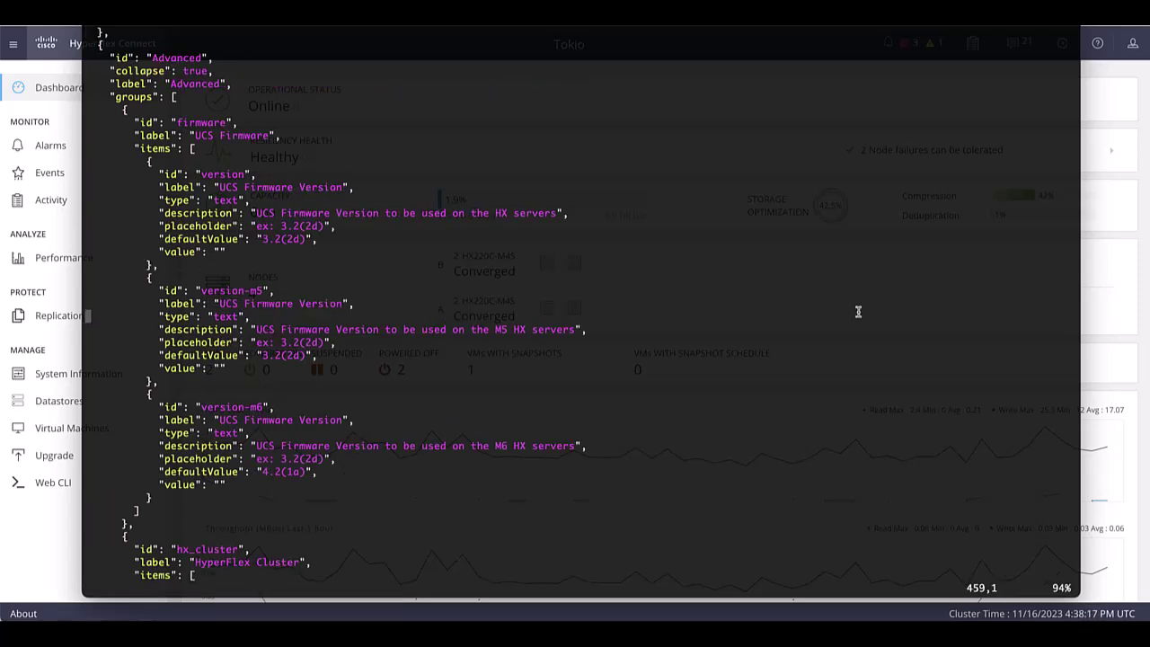
{"action": "key", "text": "k"}
{"action": "key", "text": "k"}
{"action": "key", "text": "k"}
{"action": "key", "text": "k"}
{"action": "key", "text": "k"}
{"action": "key", "text": "k"}
{"action": "key", "text": "k"}
{"action": "key", "text": "j"}
{"action": "key", "text": "j"}
{"action": "key", "text": "l"}
{"action": "key", "text": "l"}
{"action": "key", "text": "l"}
{"action": "key", "text": "l"}
{"action": "key", "text": "l"}
{"action": "key", "text": "l"}
{"action": "key", "text": "l"}
{"action": "key", "text": "l"}
{"action": "key", "text": "l"}
{"action": "key", "text": "l"}
{"action": "key", "text": "l"}
{"action": "key", "text": "l"}
{"action": "key", "text": "l"}
{"action": "key", "text": "l"}
{"action": "key", "text": "l"}
{"action": "key", "text": "l"}
{"action": "key", "text": "l"}
{"action": "key", "text": "l"}
{"action": "key", "text": "l"}
{"action": "key", "text": "l"}
{"action": "type", "text": "i4.2(1f)"}
{"action": "key", "text": "Down"}
{"action": "key", "text": "Down"}
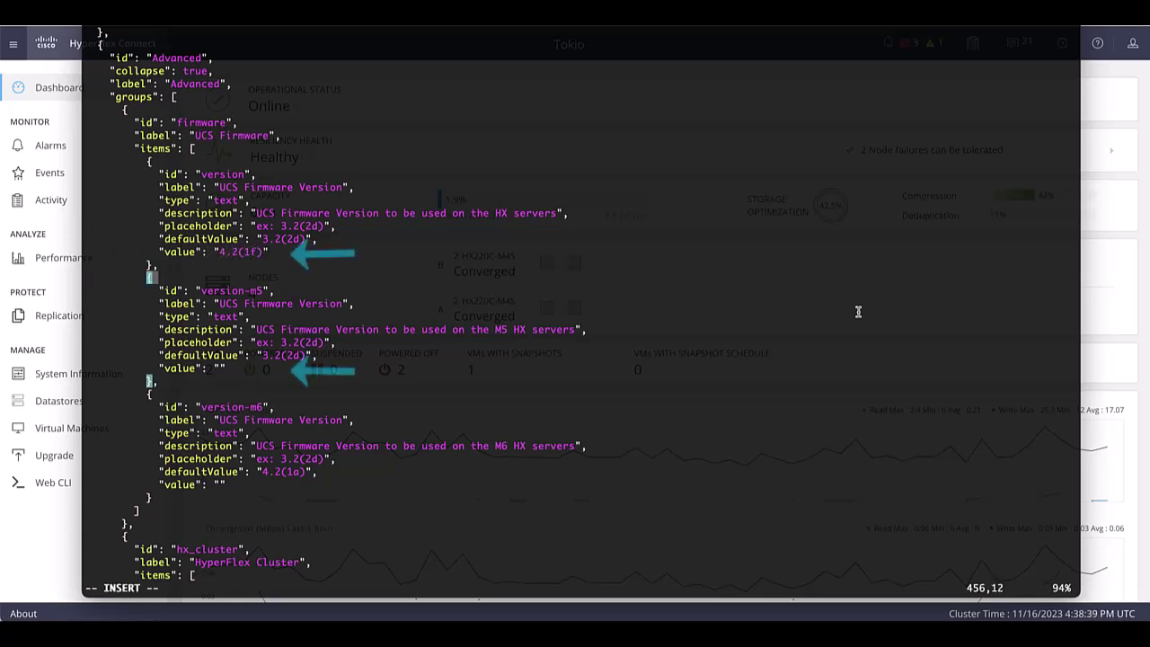
{"action": "key", "text": "Down"}
{"action": "key", "text": "Down"}
{"action": "key", "text": "Down"}
{"action": "key", "text": "Down"}
{"action": "key", "text": "Down"}
{"action": "key", "text": "Down"}
{"action": "key", "text": "Down"}
{"action": "key", "text": "Right"}
{"action": "key", "text": "Right"}
{"action": "key", "text": "Right"}
{"action": "key", "text": "Right"}
{"action": "key", "text": "Right"}
{"action": "key", "text": "Right"}
{"action": "key", "text": "Right"}
{"action": "key", "text": "Right"}
{"action": "key", "text": "Right"}
{"action": "key", "text": "Right"}
{"action": "key", "text": "Right"}
{"action": "type", "text": "4.2(1f"}
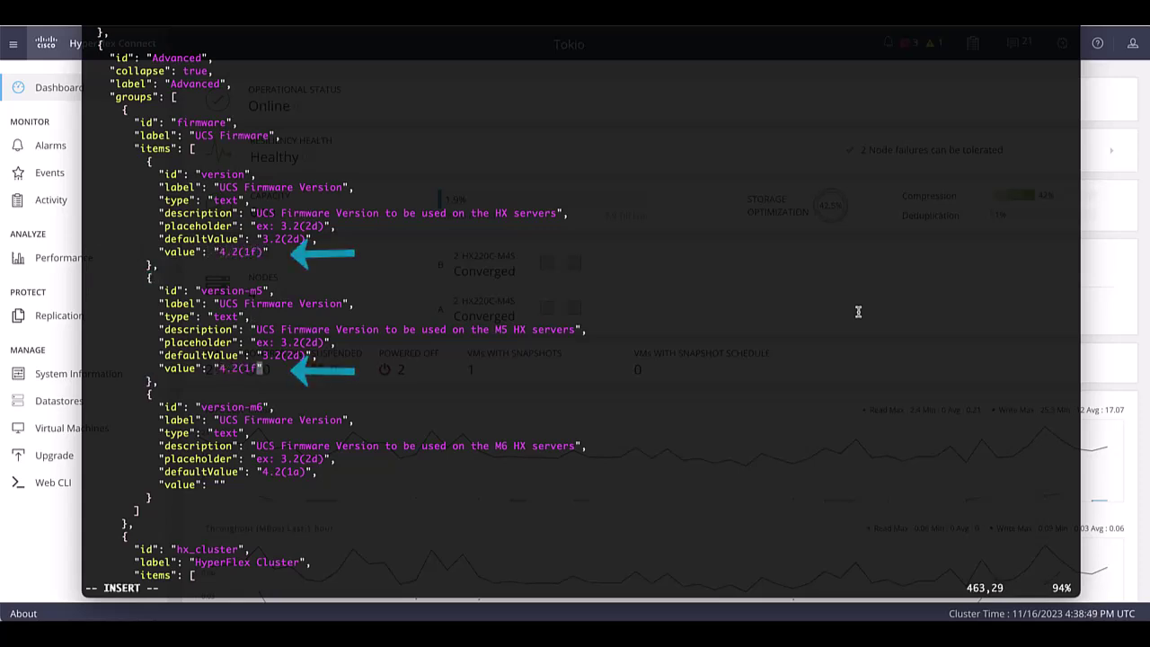
{"action": "type", "text": ")"}
Replace the hx-cluster org name with Tokio and save the file with :wq
{"action": "key", "text": "Down"}
{"action": "key", "text": "Down"}
{"action": "key", "text": "Down"}
{"action": "key", "text": "Down"}
{"action": "key", "text": "Down"}
{"action": "key", "text": "Down"}
{"action": "key", "text": "Down"}
{"action": "key", "text": "Down"}
{"action": "key", "text": "Down"}
{"action": "key", "text": "Down"}
{"action": "key", "text": "Down"}
{"action": "key", "text": "Down"}
{"action": "key", "text": "Down"}
{"action": "key", "text": "Down"}
{"action": "key", "text": "Down"}
{"action": "key", "text": "Down"}
{"action": "key", "text": "Down"}
{"action": "key", "text": "Down"}
{"action": "key", "text": "Down"}
{"action": "key", "text": "Down"}
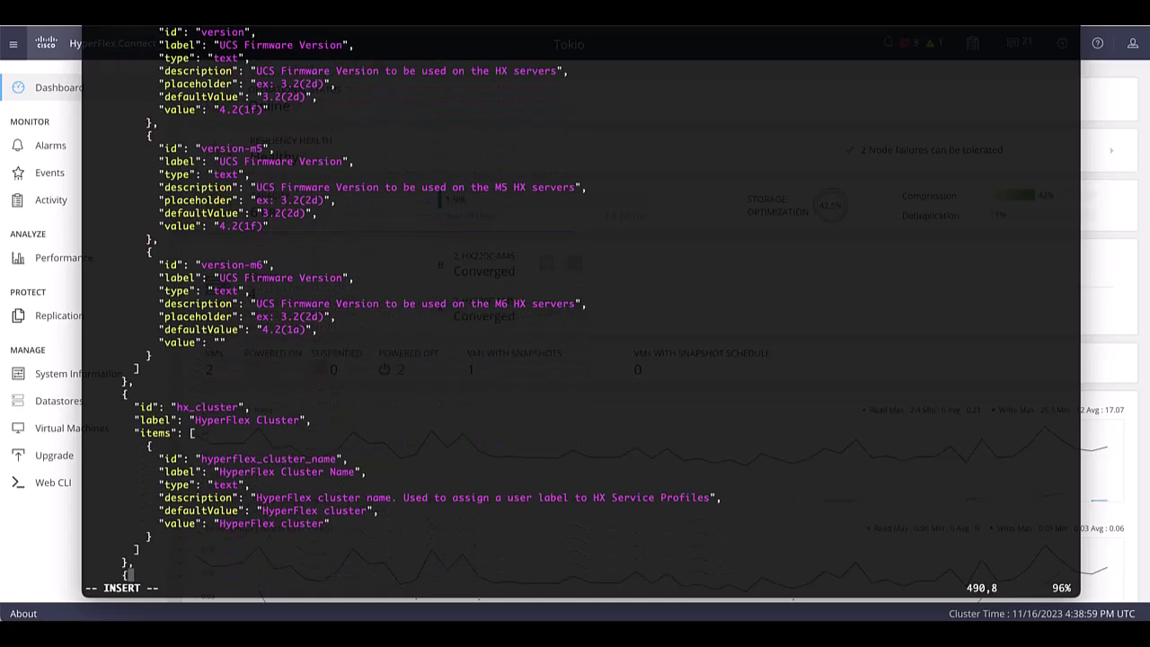
{"action": "key", "text": "Down"}
{"action": "key", "text": "Down"}
{"action": "key", "text": "Down"}
{"action": "key", "text": "Down"}
{"action": "key", "text": "Down"}
{"action": "key", "text": "Down"}
{"action": "key", "text": "Down"}
{"action": "key", "text": "Down"}
{"action": "key", "text": "Down"}
{"action": "key", "text": "Down"}
{"action": "key", "text": "Down"}
{"action": "key", "text": "Down"}
{"action": "key", "text": "Down"}
{"action": "key", "text": "Down"}
{"action": "key", "text": "Up"}
{"action": "key", "text": "Up"}
{"action": "key", "text": "Up"}
{"action": "key", "text": "Up"}
{"action": "key", "text": "Up"}
{"action": "key", "text": "Up"}
{"action": "key", "text": "Up"}
{"action": "key", "text": "Right"}
{"action": "key", "text": "Right"}
{"action": "key", "text": "Right"}
{"action": "key", "text": "Right"}
{"action": "key", "text": "Right"}
{"action": "key", "text": "Right"}
{"action": "key", "text": "Right"}
{"action": "key", "text": "Right"}
{"action": "key", "text": "Right"}
{"action": "key", "text": "Right"}
{"action": "key", "text": "Right"}
{"action": "key", "text": "Right"}
{"action": "key", "text": "Right"}
{"action": "key", "text": "Right"}
{"action": "key", "text": "Right"}
{"action": "key", "text": "Right"}
{"action": "key", "text": "Right"}
{"action": "key", "text": "Right"}
{"action": "key", "text": "Right"}
{"action": "key", "text": "Right"}
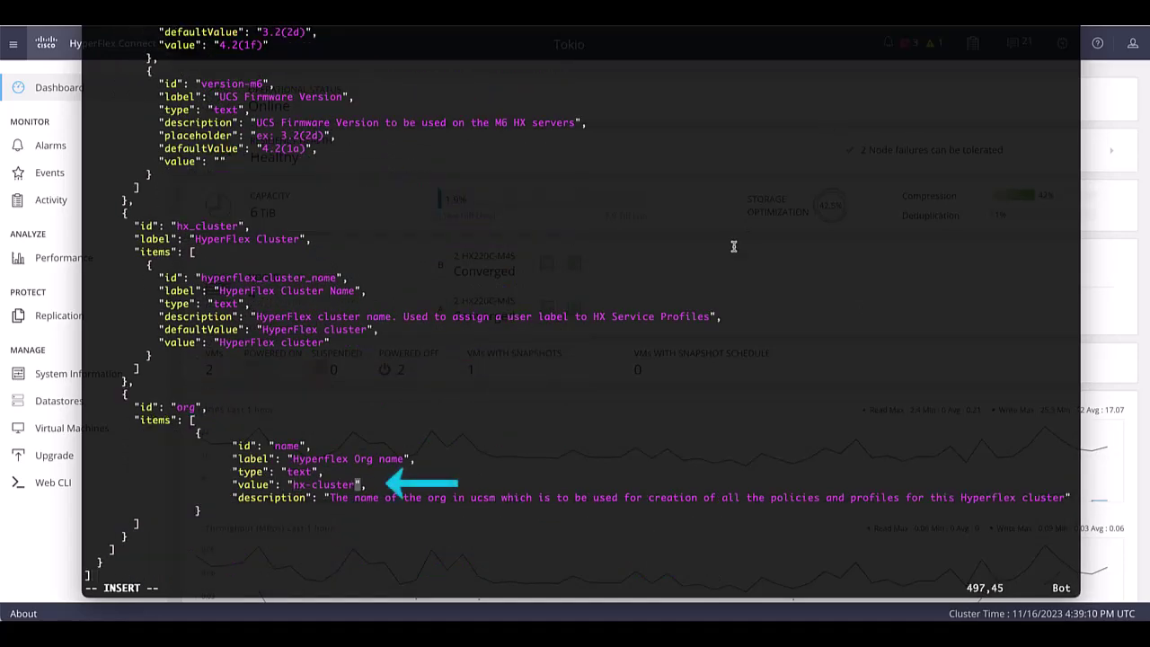
{"action": "key", "text": "BackSpace"}
{"action": "key", "text": "BackSpace"}
{"action": "key", "text": "BackSpace"}
{"action": "key", "text": "BackSpace"}
{"action": "key", "text": "BackSpace"}
{"action": "key", "text": "BackSpace"}
{"action": "key", "text": "BackSpace"}
{"action": "key", "text": "BackSpace"}
{"action": "key", "text": "BackSpace"}
{"action": "key", "text": "BackSpace"}
{"action": "type", "text": "Tokio"}
{"action": "key", "text": "Escape"}
{"action": "type", "text": ":wq"}
{"action": "key", "text": "Return"}
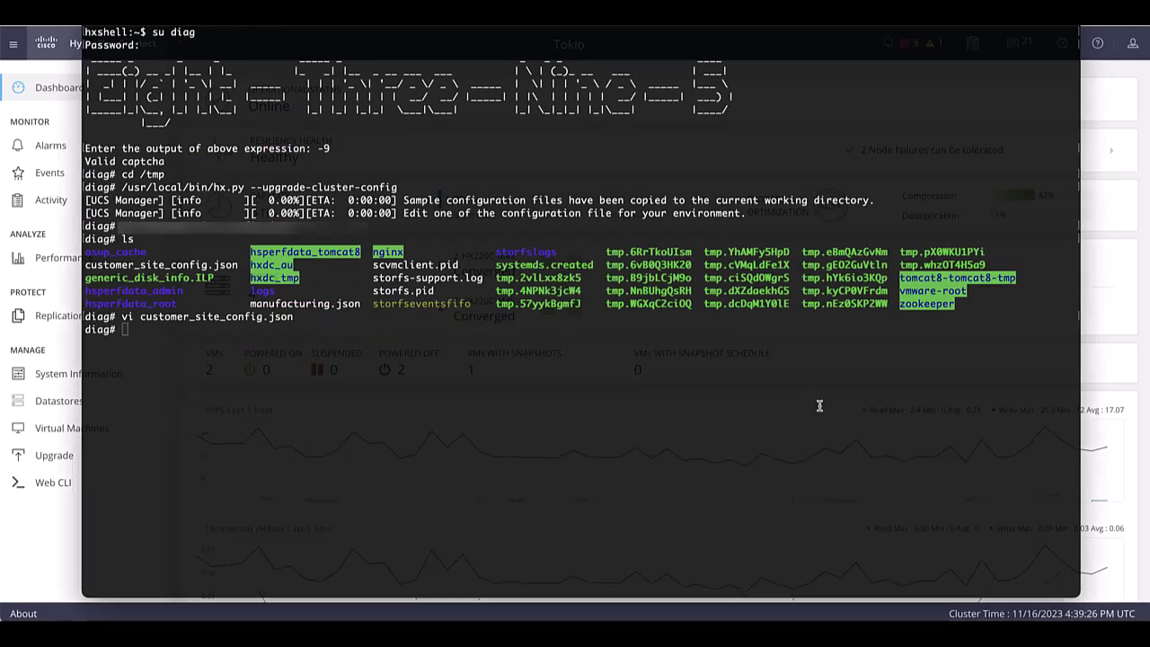
Rerun hx.py --upgrade-cluster-config with the edited file and the UCS Manager host, then view the Dashboard
{"action": "key", "text": "Up"}
{"action": "key", "text": "Up"}
{"action": "key", "text": "Up"}
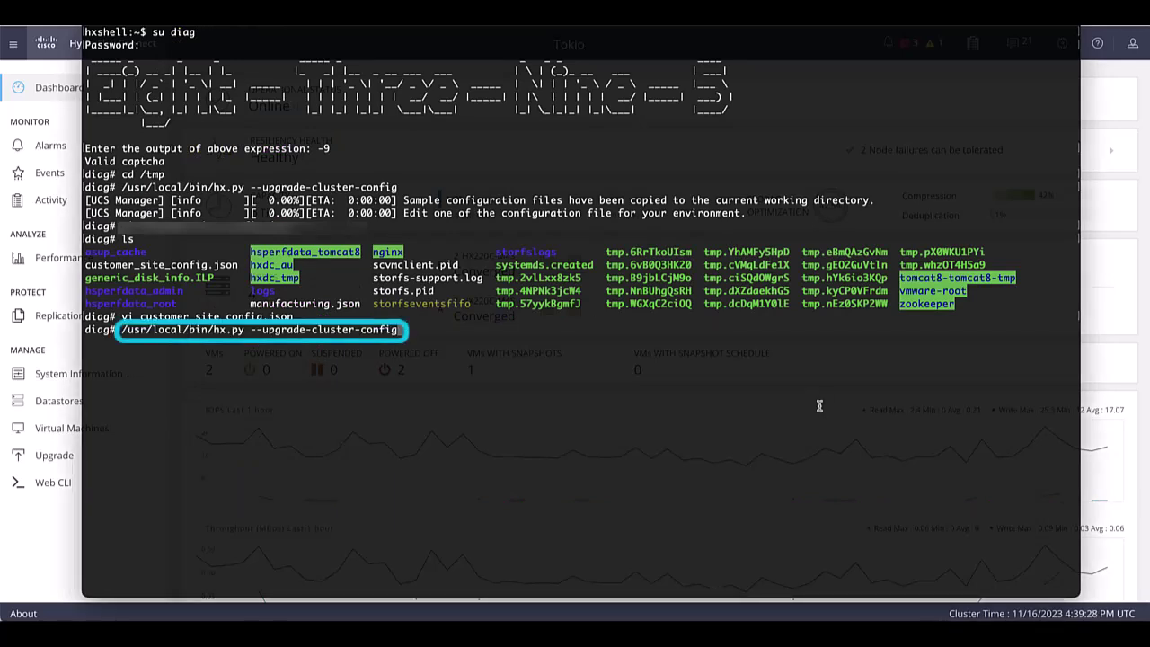
{"action": "key", "text": "Return"}
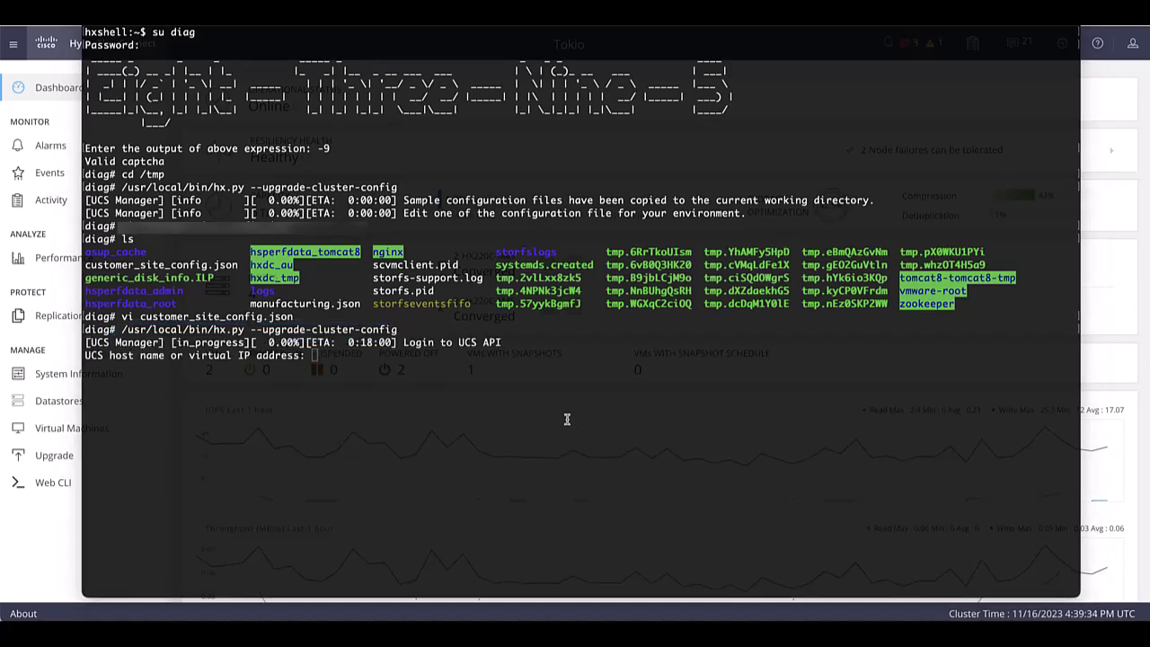
{"action": "key", "text": "Return"}
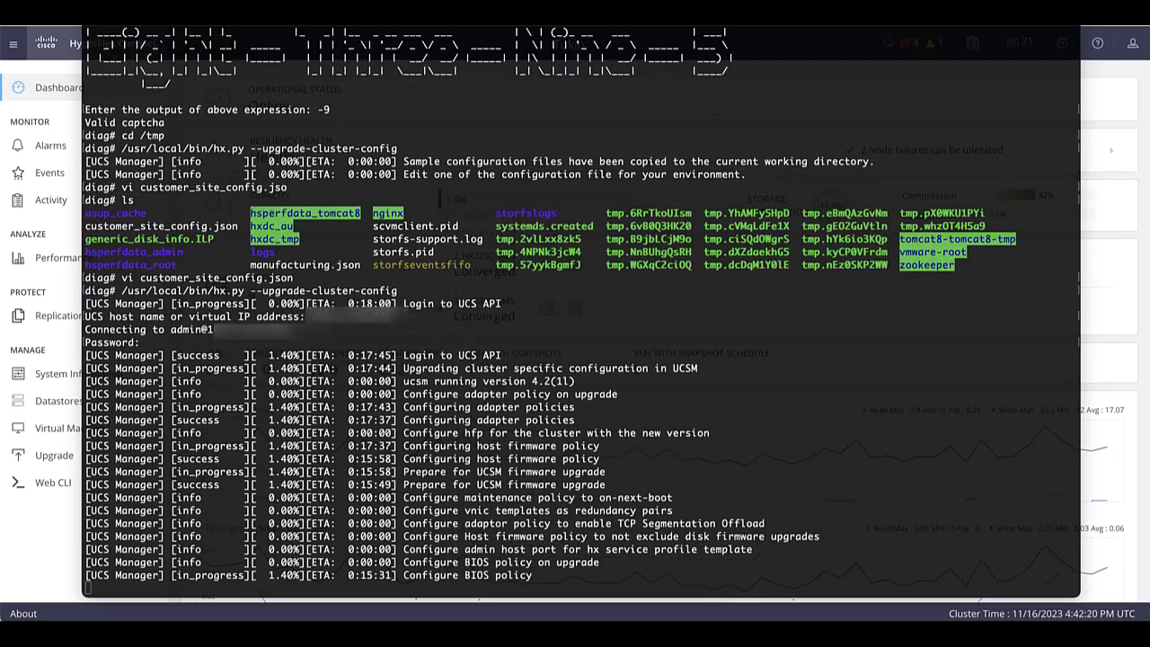
{"action": "left_click", "coordinate": [129, 90]}
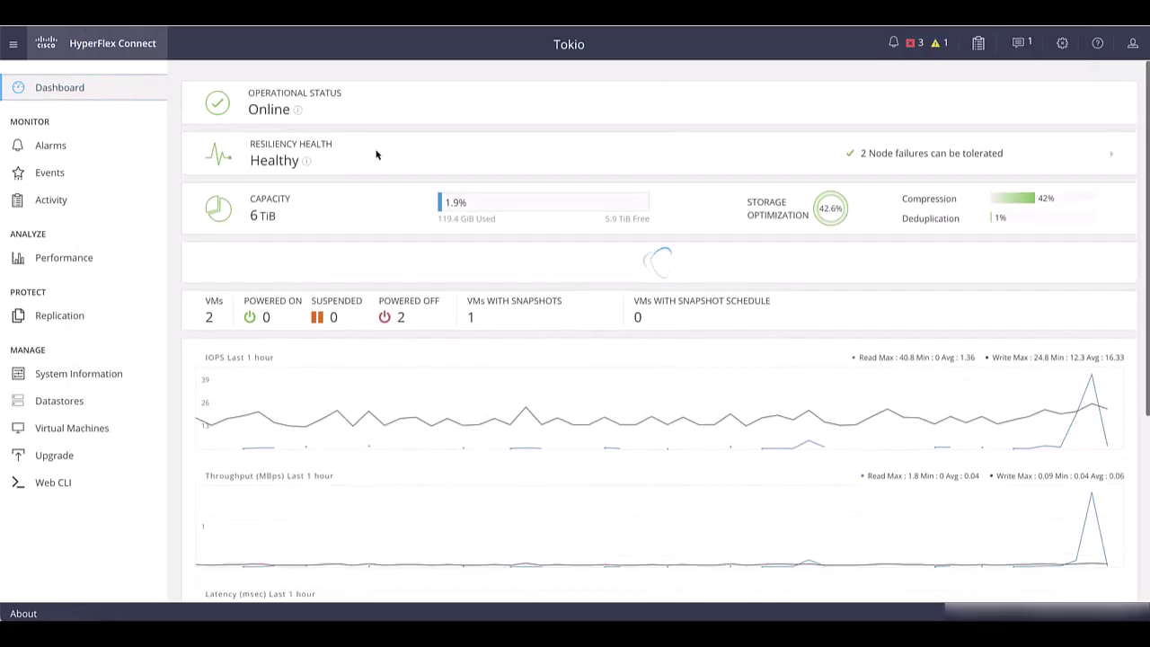